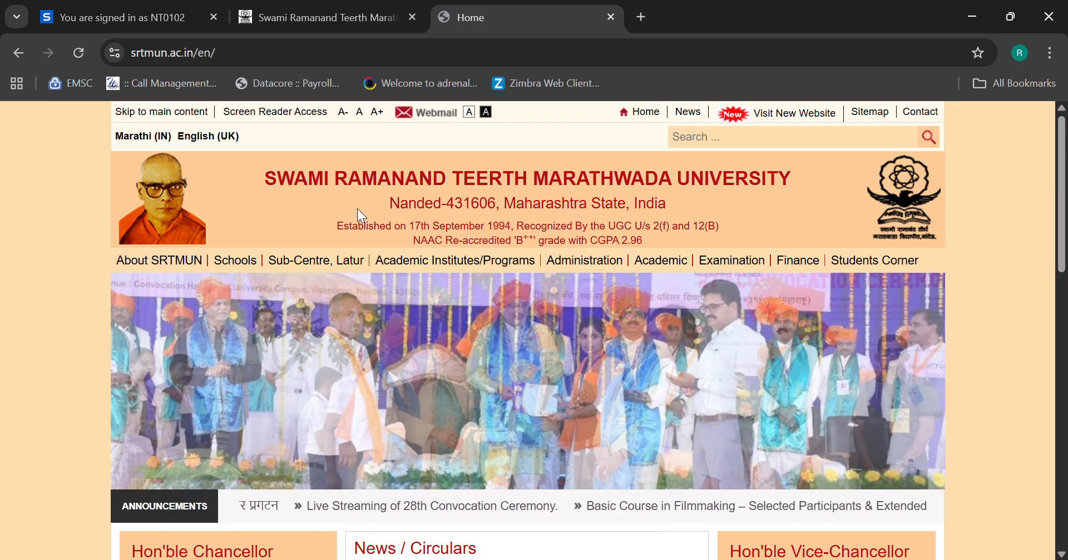
Reload the university home page and open the online examination portal from the row of logos at the page's end.
left_click(76, 59)
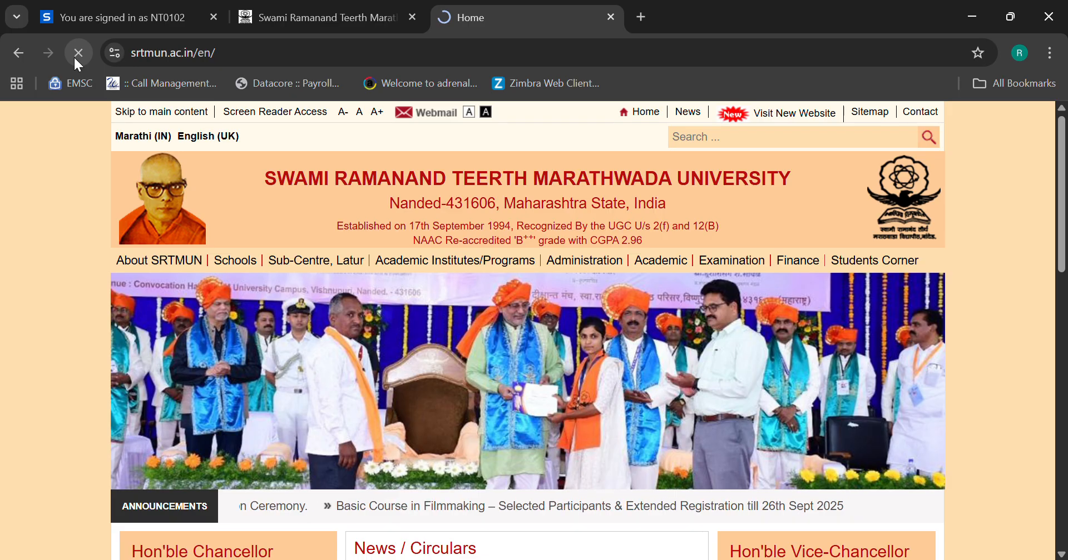
mouse_move(623, 275)
scroll(622, 275, "down", 1)
scroll(611, 266, "down", 15)
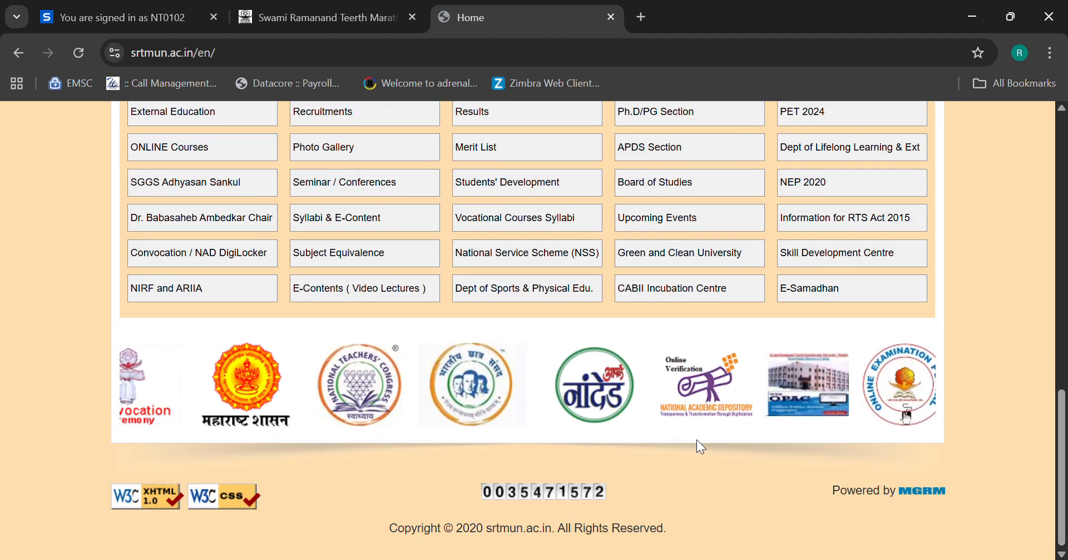
left_click(889, 383)
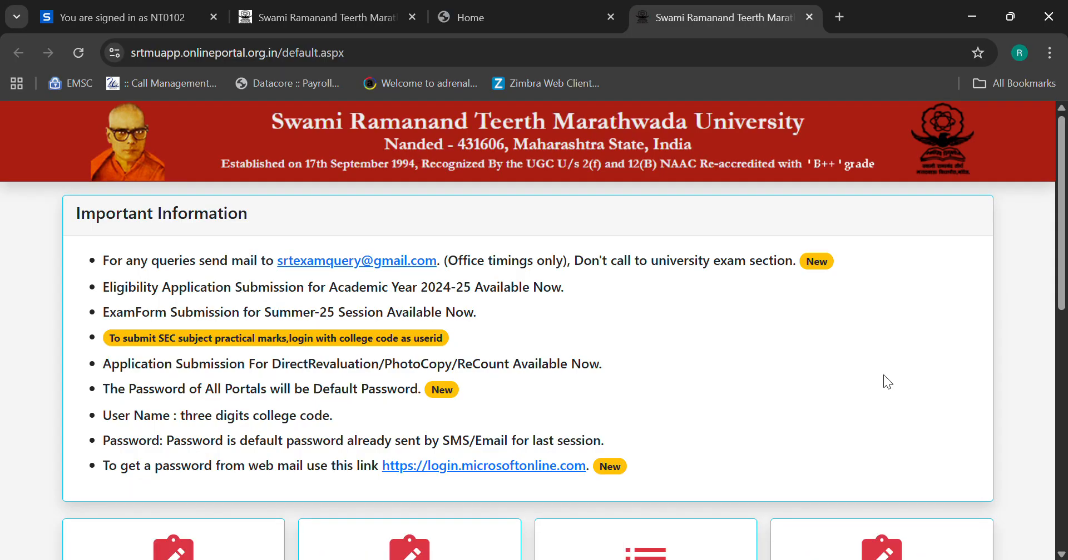
Open the UG Online Eligibility Portal (AY 2025-26) and go to its college login.
scroll(722, 376, "down", 4)
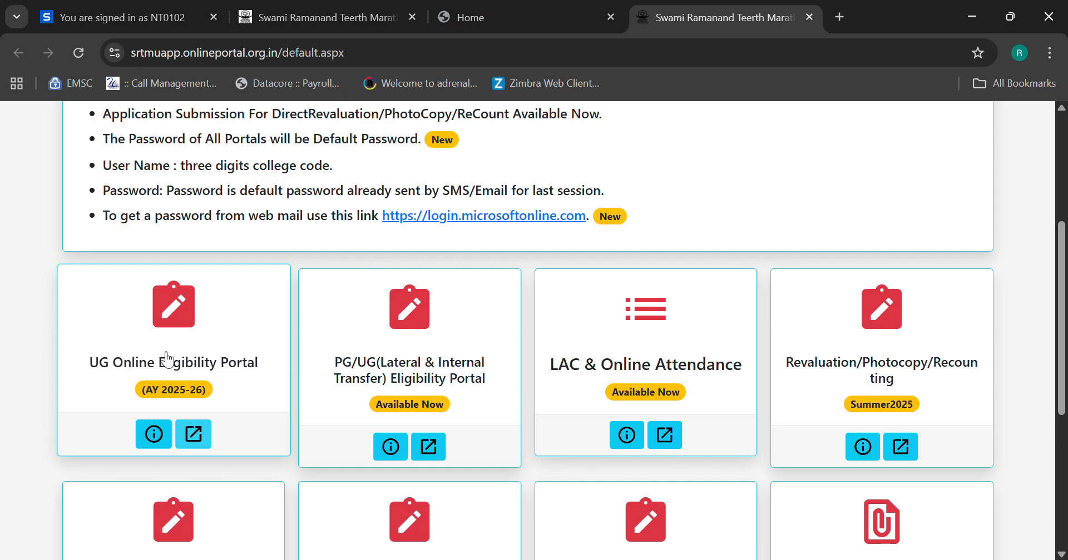
left_click(196, 440)
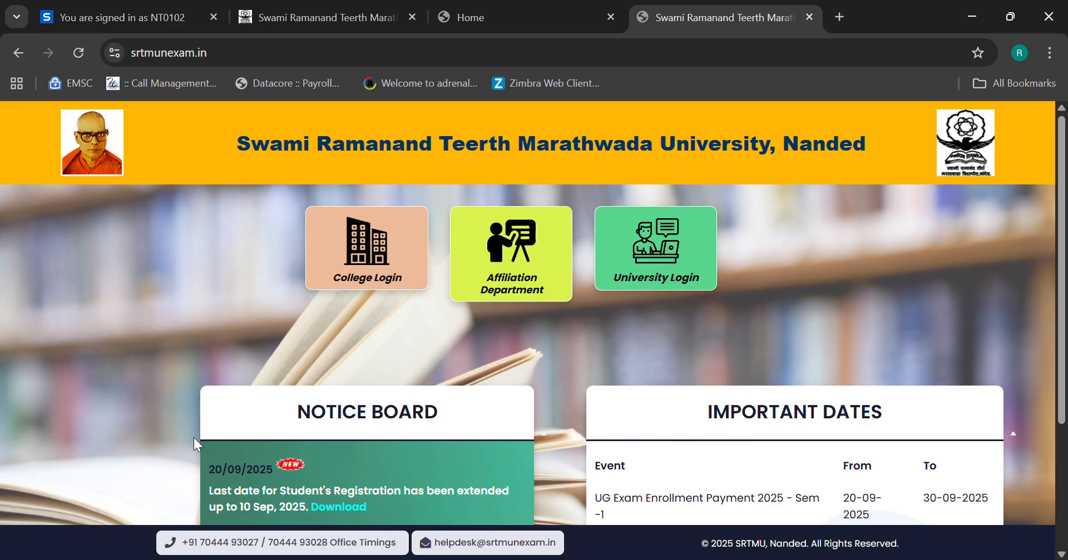
left_click(364, 245)
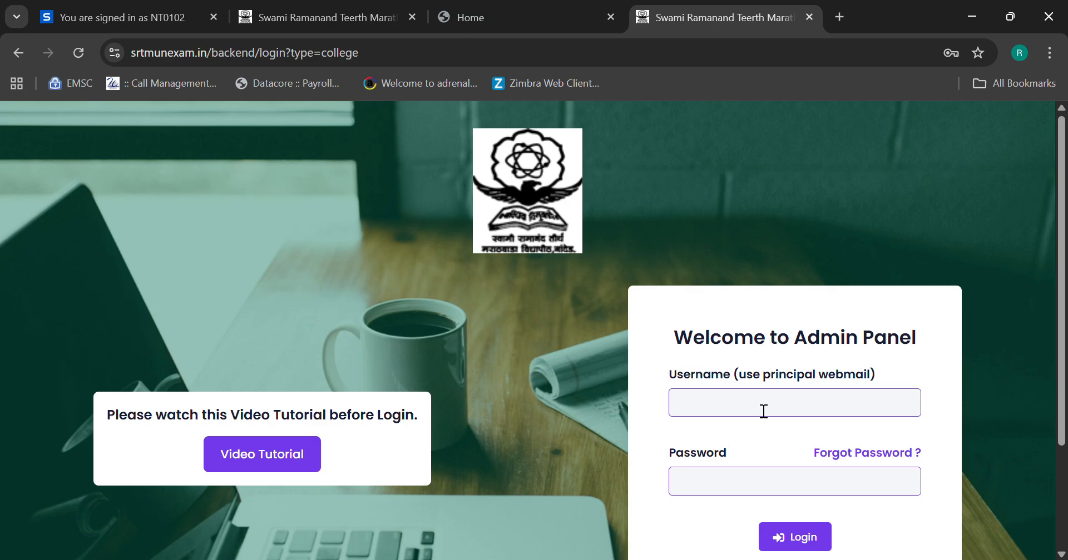
left_click(801, 545)
Switch to the signed-in college dashboard and open the Registration Applications under Eligibility & Registration.
left_click(309, 19)
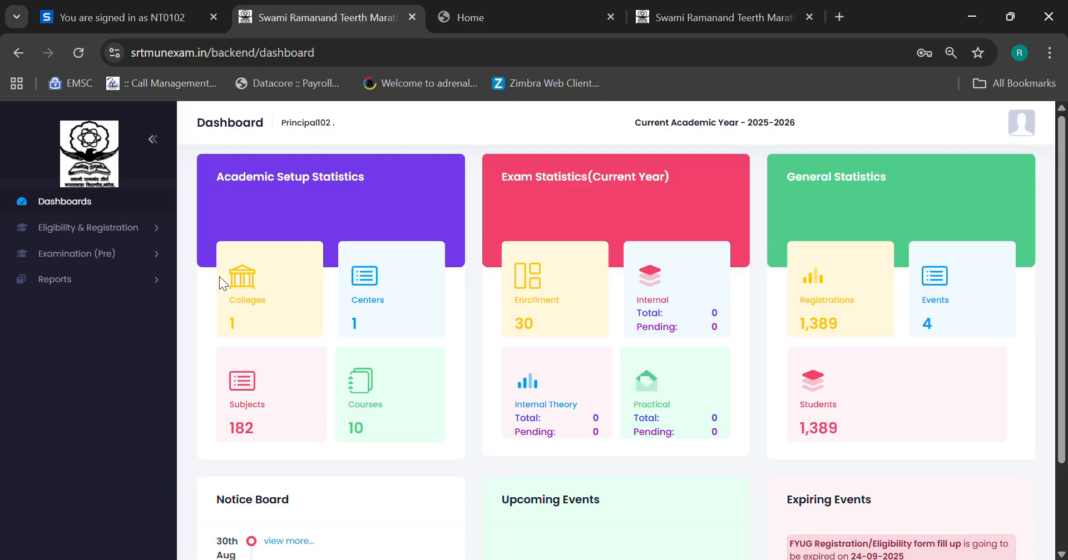
left_click(106, 234)
left_click(104, 256)
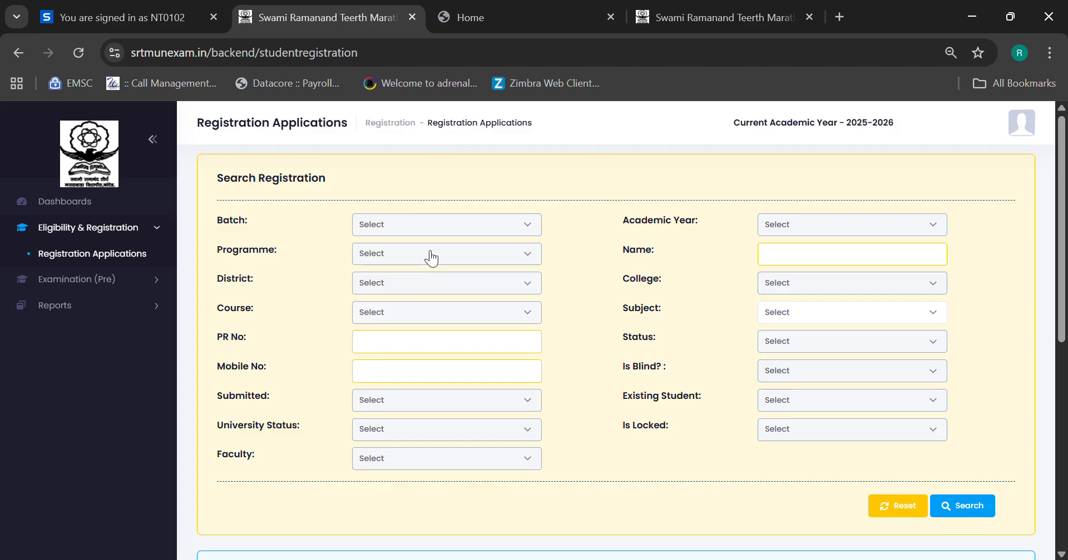
Examine the Search Registration filters and the list of registrations on the Registration Applications page.
scroll(431, 257, "down", 5)
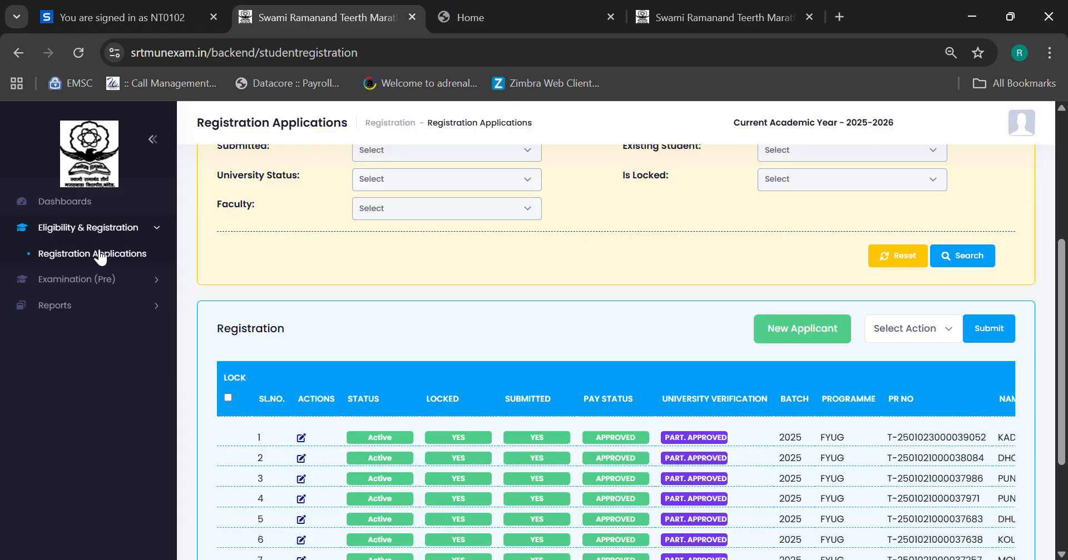
double_click(112, 232)
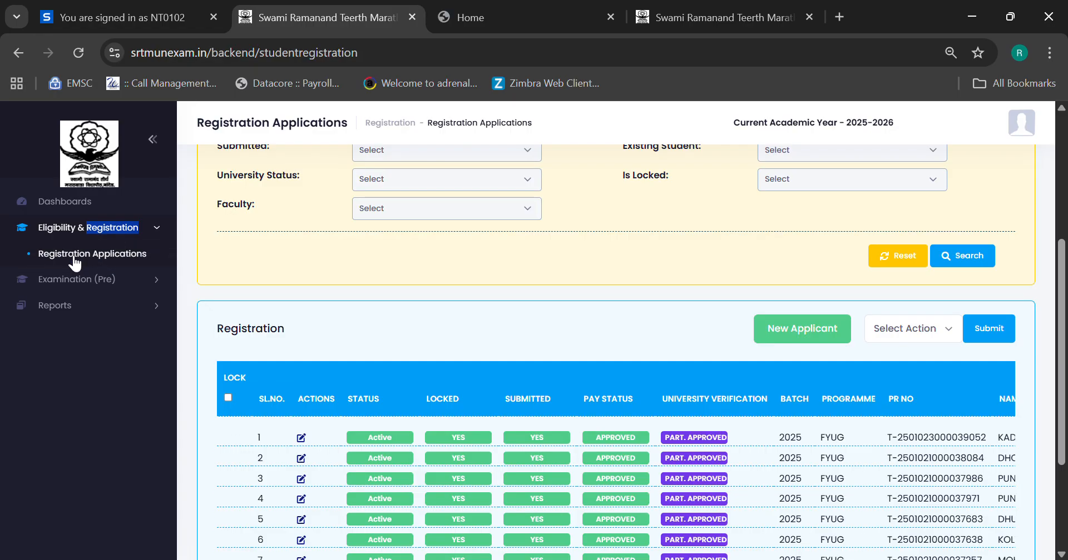
left_click(75, 258)
scroll(386, 296, "down", 8)
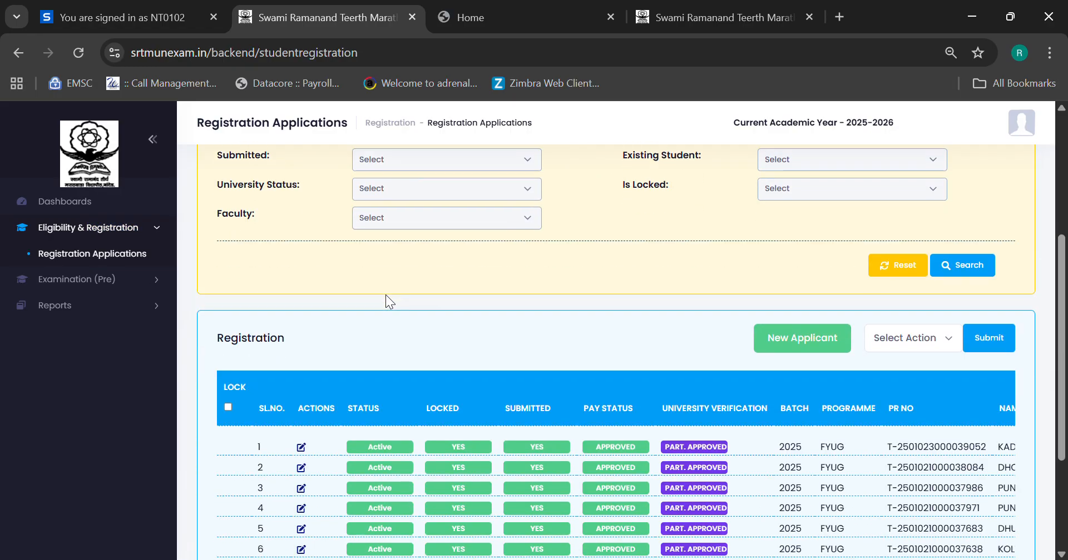
scroll(392, 298, "up", 5)
scroll(394, 303, "up", 3)
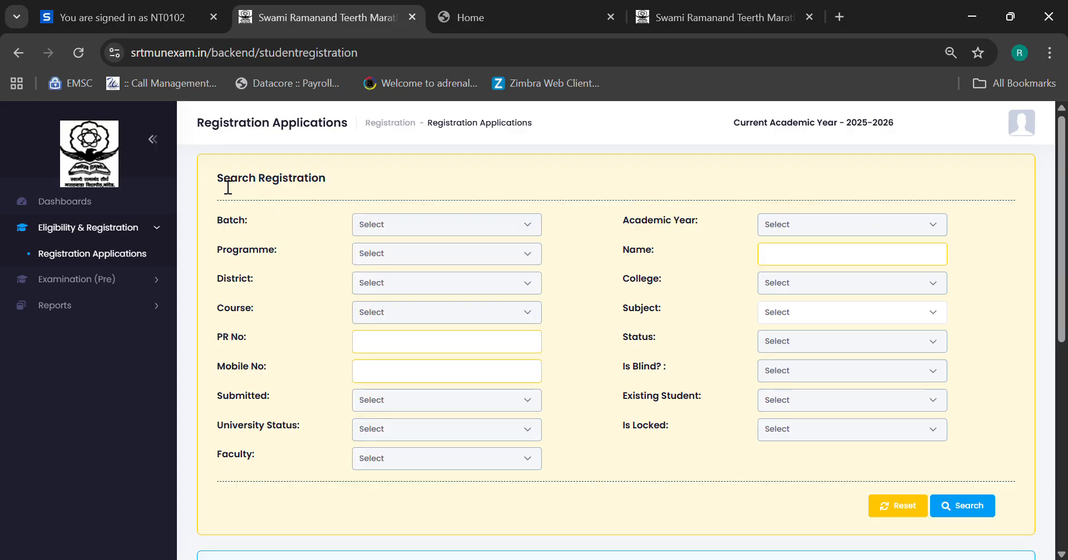
left_click_drag(214, 179, 326, 179)
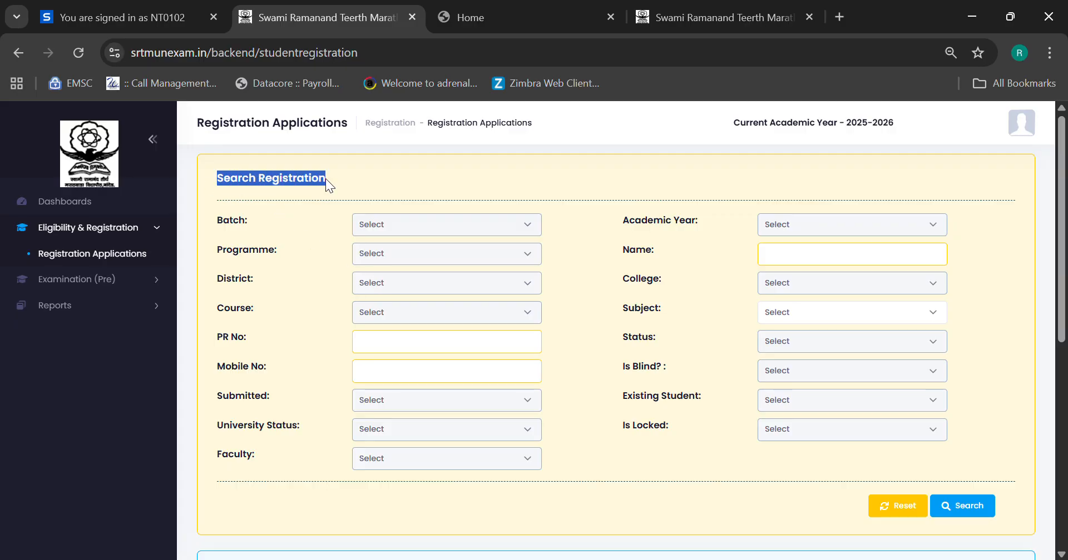
left_click(395, 178)
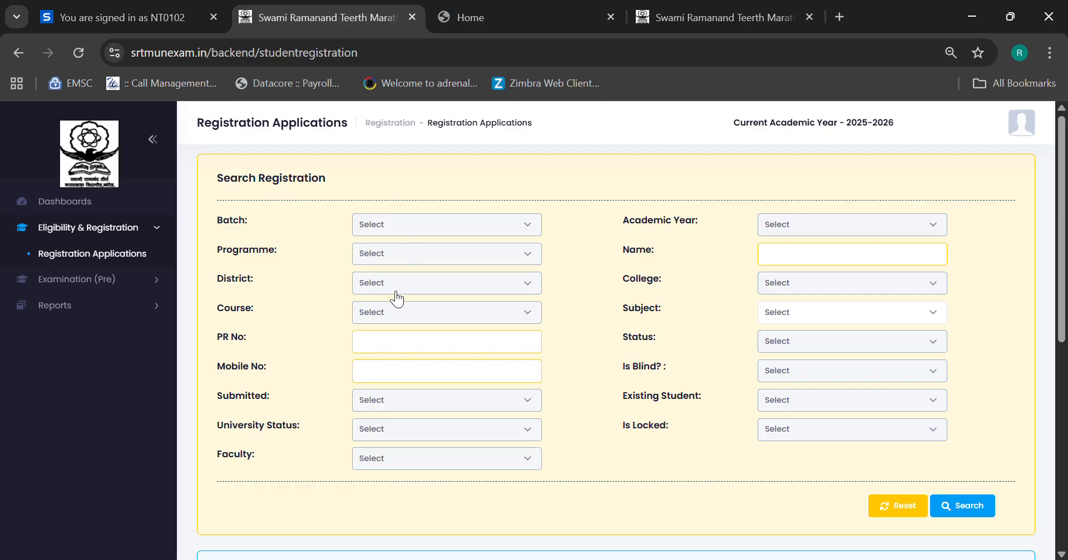
Look through the courses available in the Course filter of the registration search.
left_click(387, 324)
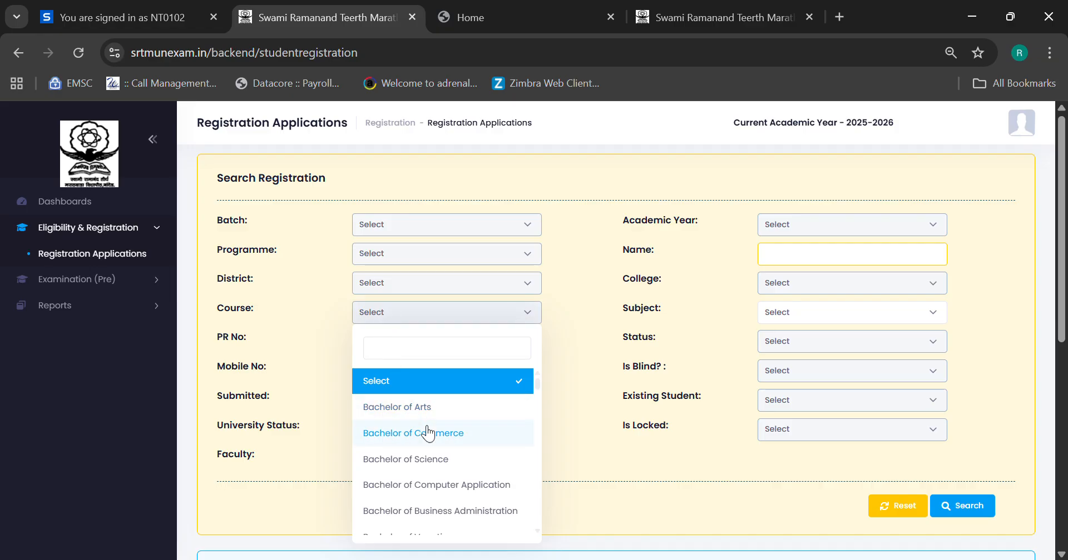
scroll(427, 433, "down", 3)
scroll(430, 437, "down", 12)
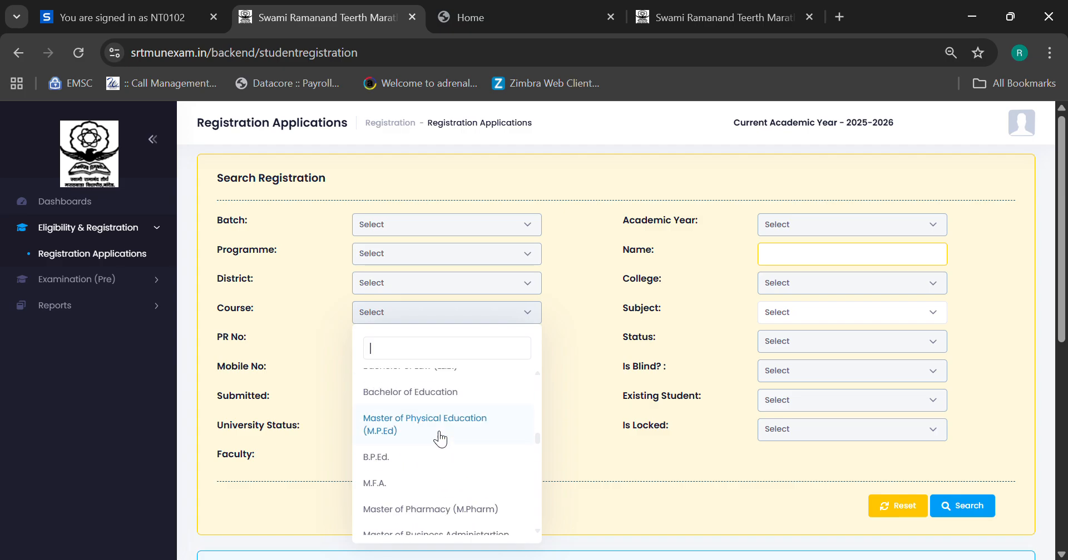
scroll(442, 443, "up", 8)
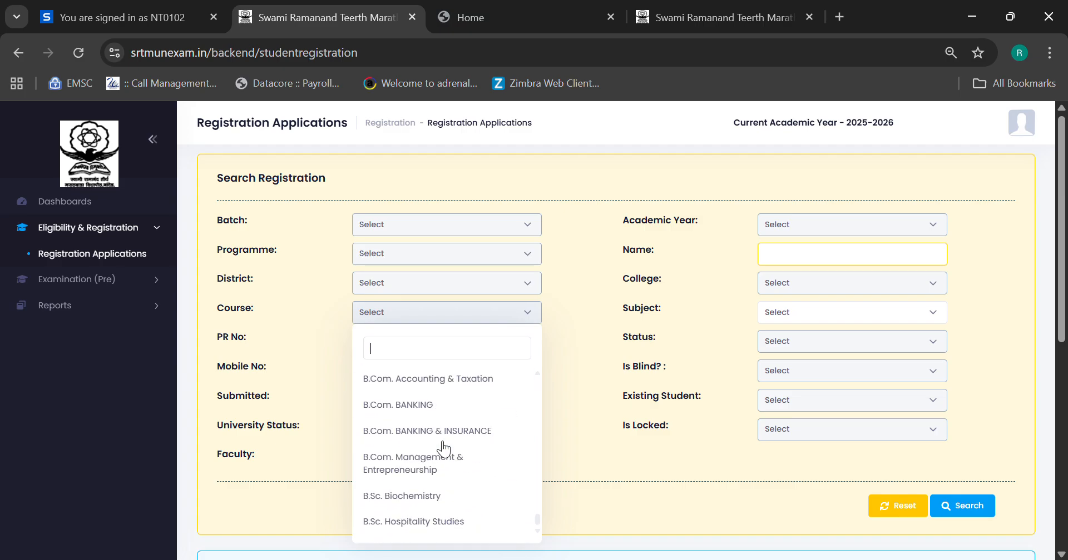
scroll(443, 448, "up", 6)
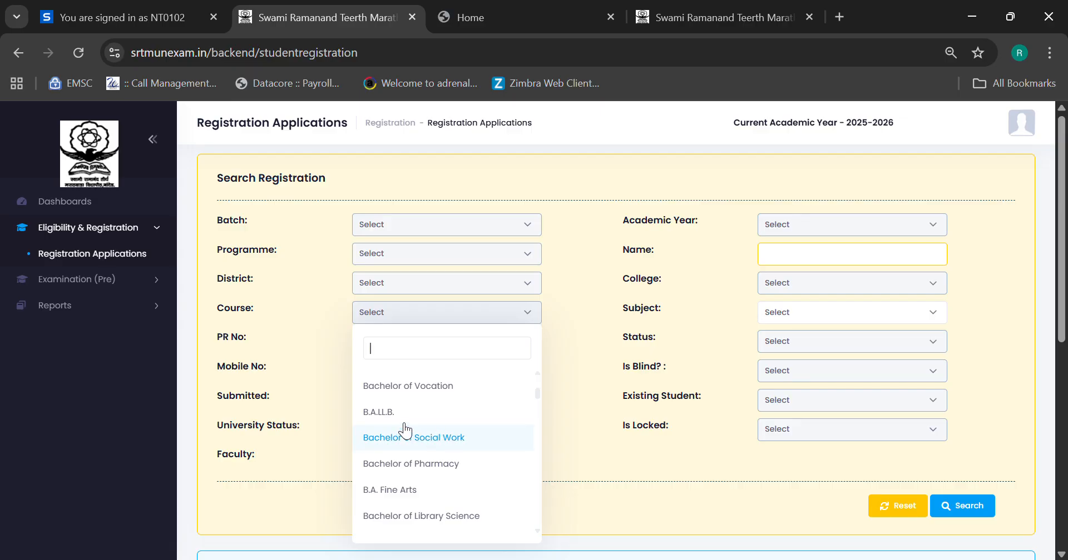
scroll(490, 446, "down", 5)
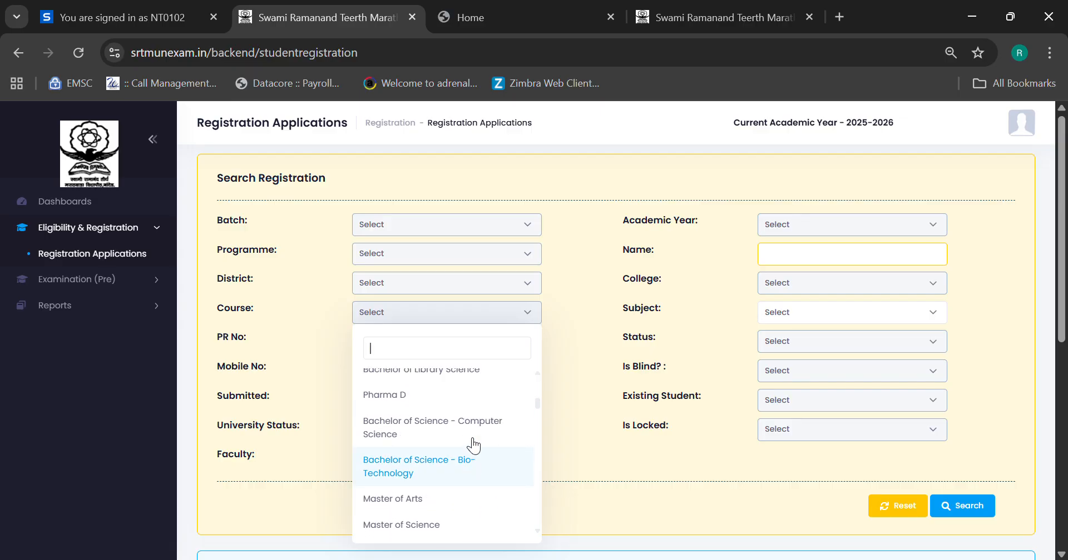
scroll(470, 443, "up", 10)
Search the registrations for college 102-Yeshwant Mahavidyalaya and course Bachelor of Arts.
left_click(791, 288)
left_click(807, 384)
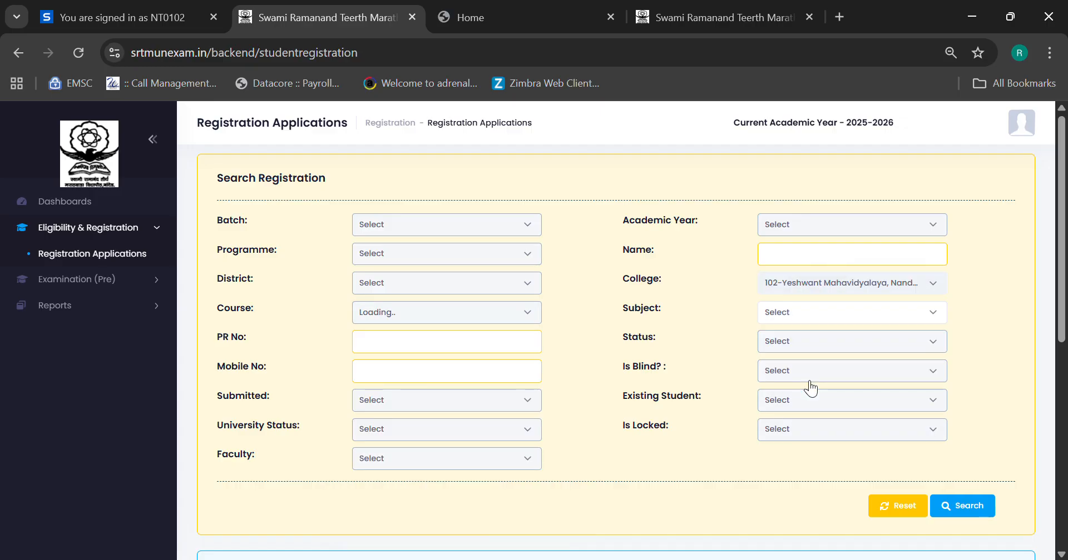
left_click(389, 319)
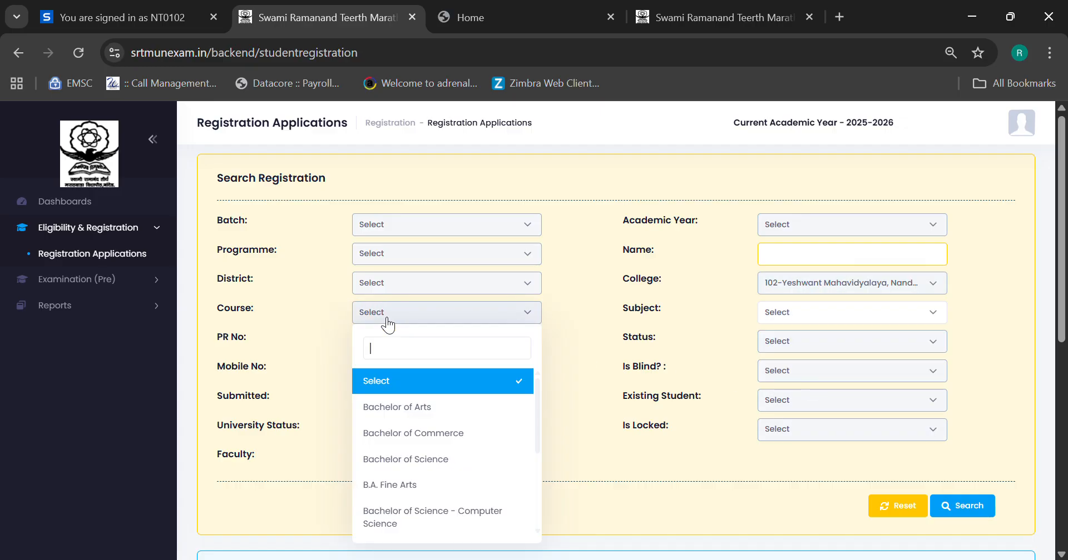
left_click(410, 415)
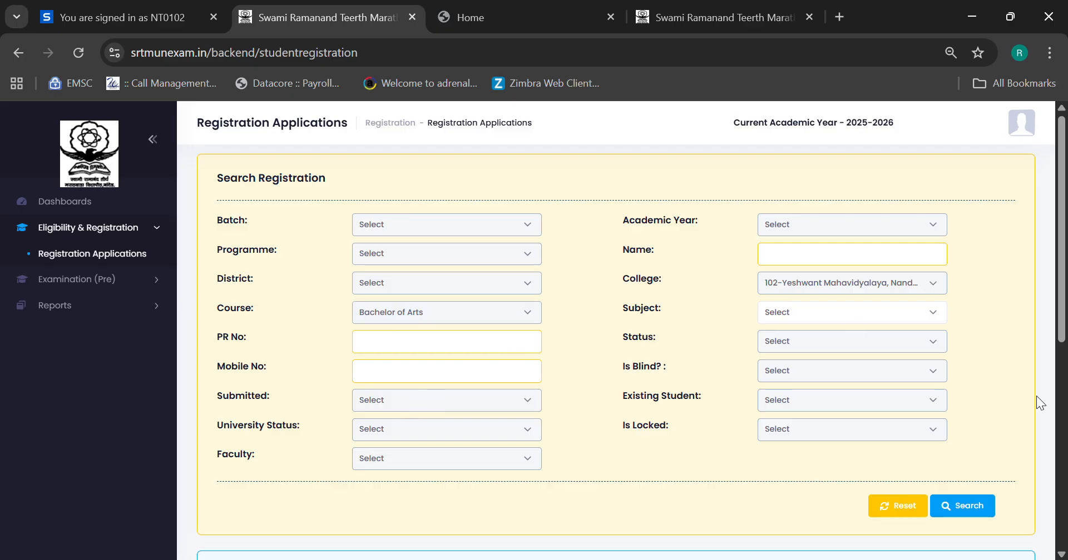
left_click(969, 514)
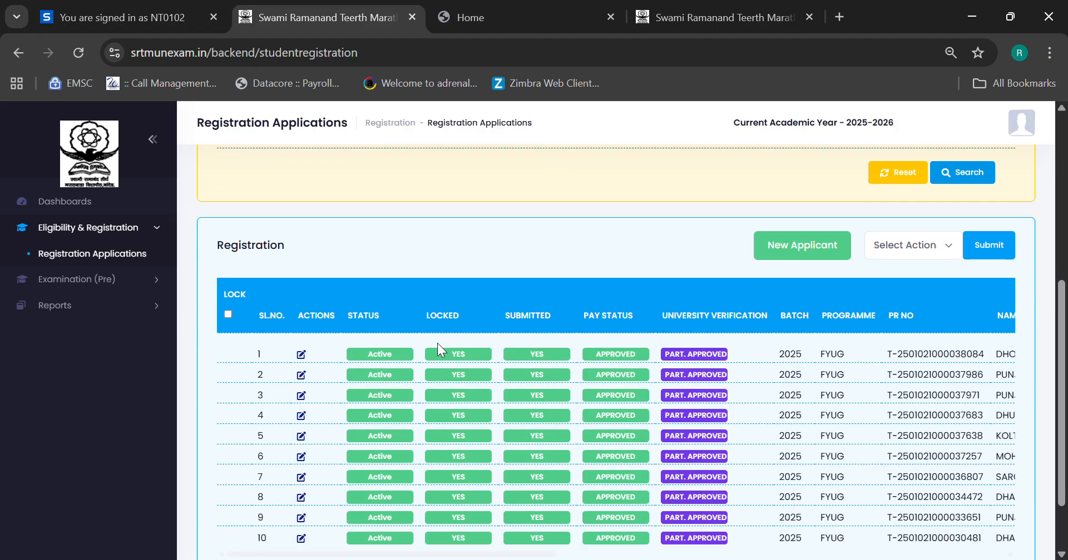
Check the applicant names in the Bachelor of Arts results and open the first applicant's registration for editing.
scroll(474, 459, "up", 5)
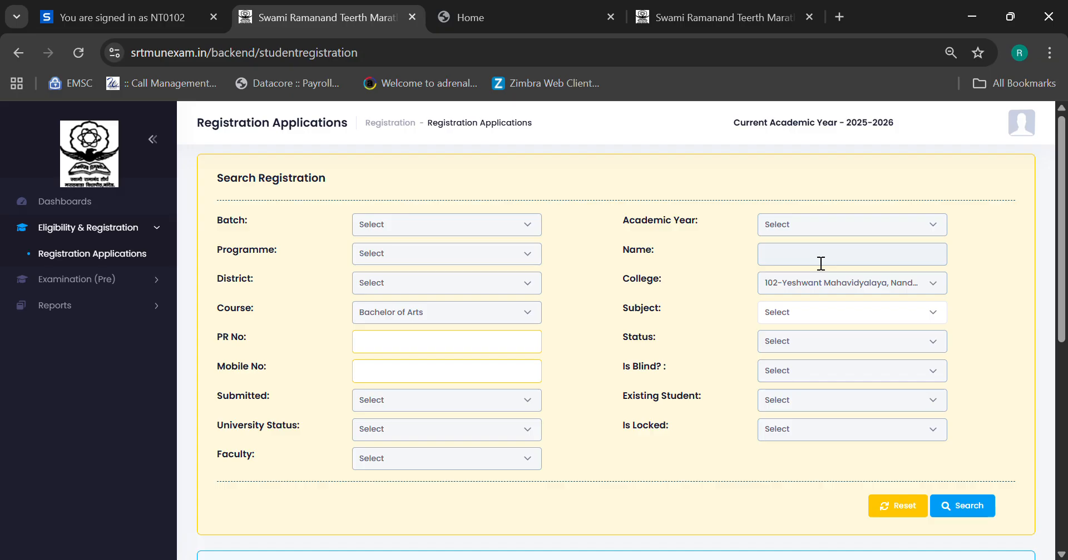
left_click(433, 349)
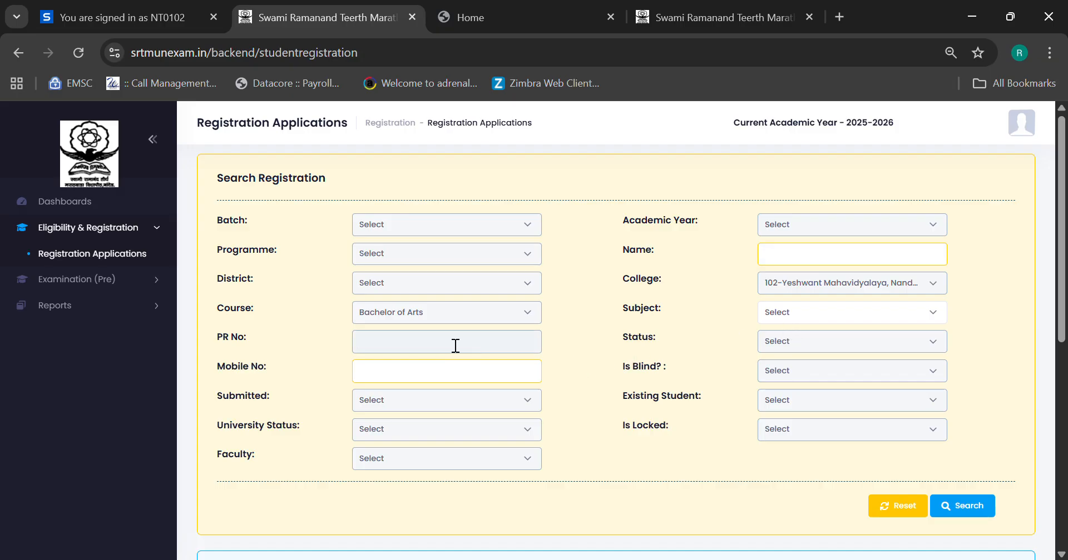
scroll(488, 312, "down", 8)
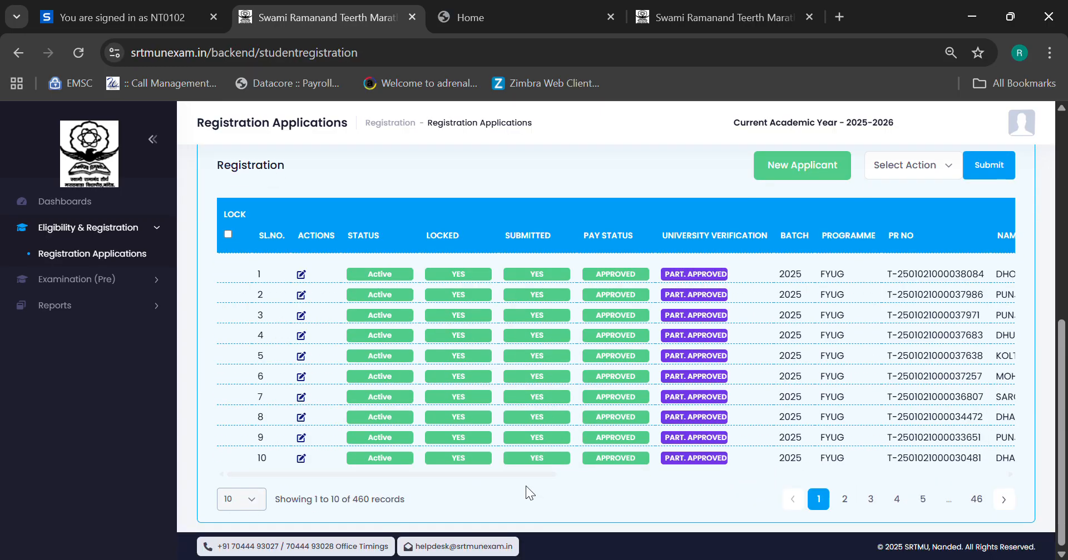
left_click_drag(522, 475, 700, 474)
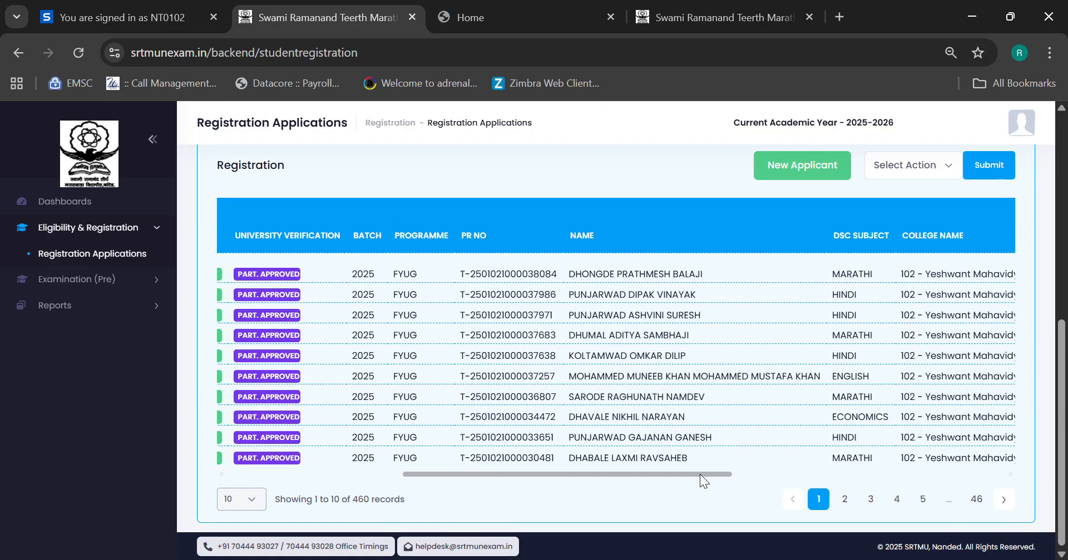
double_click(638, 272)
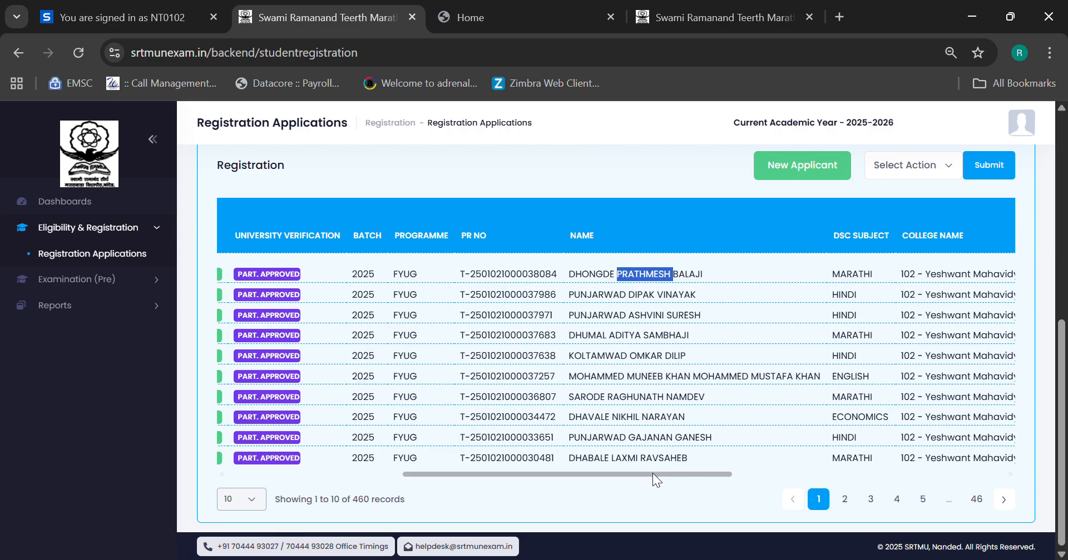
left_click_drag(652, 473, 432, 495)
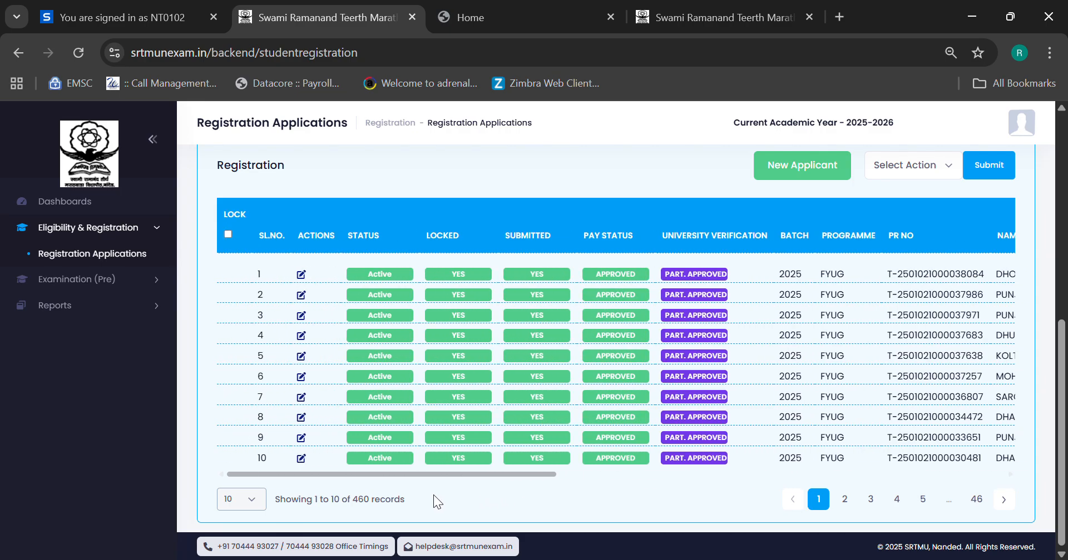
left_click(304, 277)
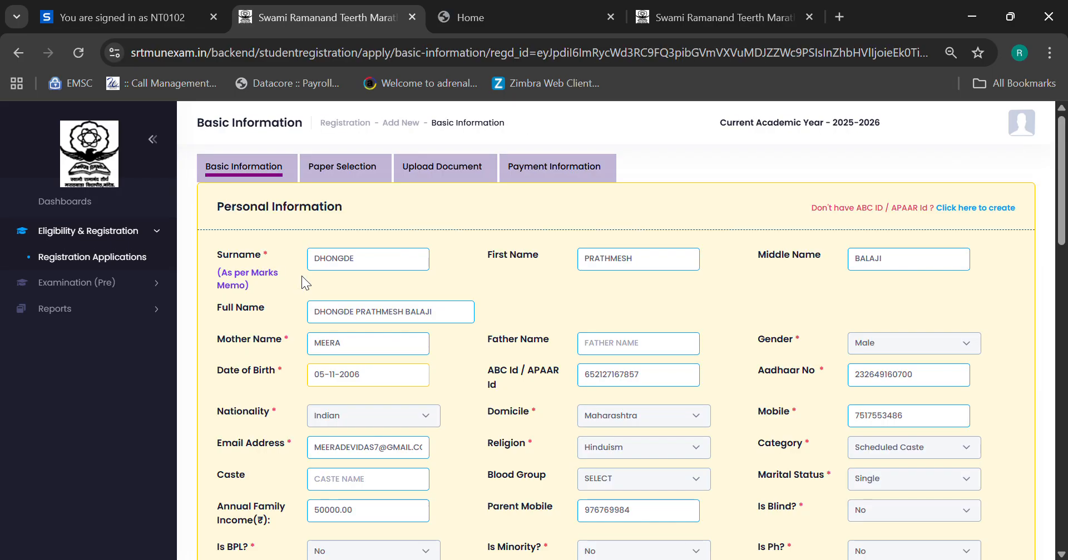
Delete the last seven digits of the applicant's ABC Id / APAAR Id in the personal information.
scroll(403, 353, "down", 2)
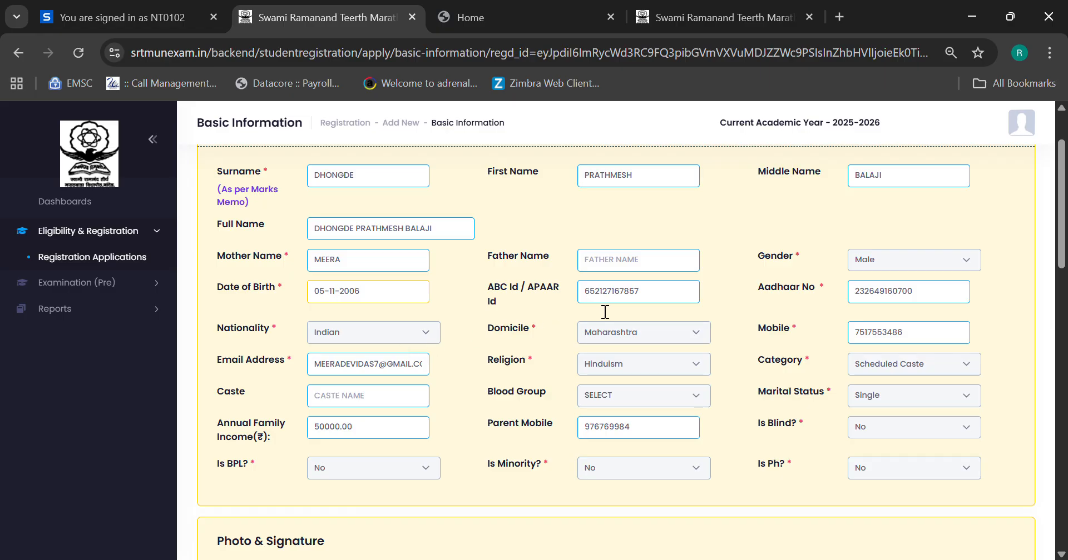
left_click(654, 301)
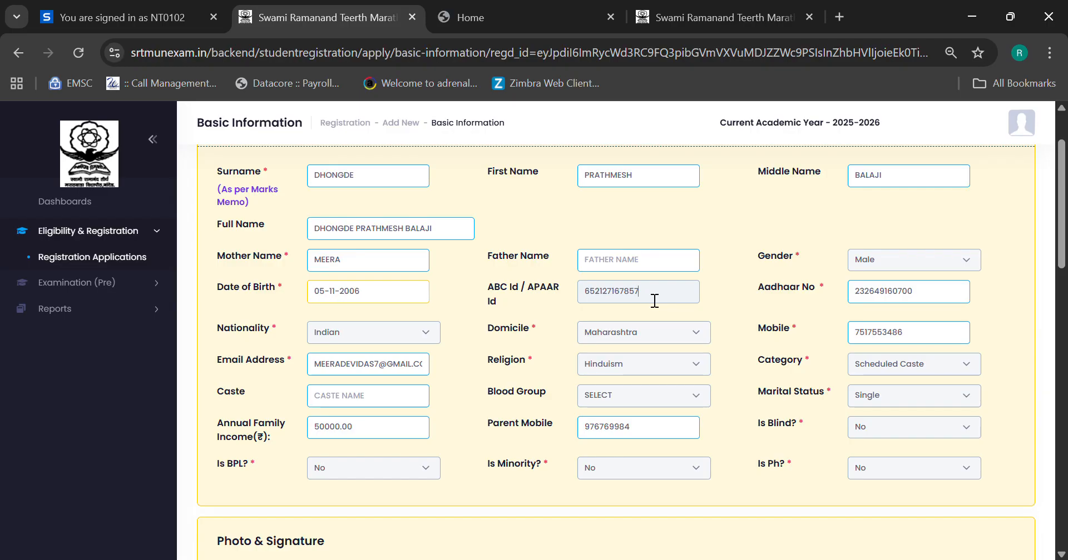
key("BackSpace")
key("BackSpace")
key("BackSpace")
key("BackSpace")
key("BackSpace")
key("BackSpace")
key("BackSpace")
Open and dismiss the file chooser for the applicant's photo, and submit the basic information form with Save & Continue.
scroll(648, 300, "down", 7)
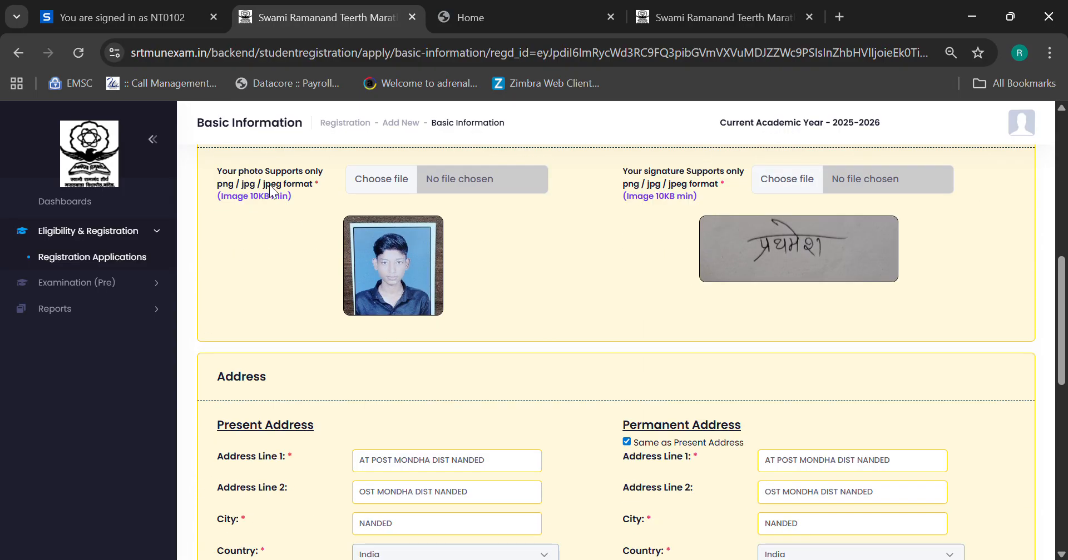
left_click(376, 185)
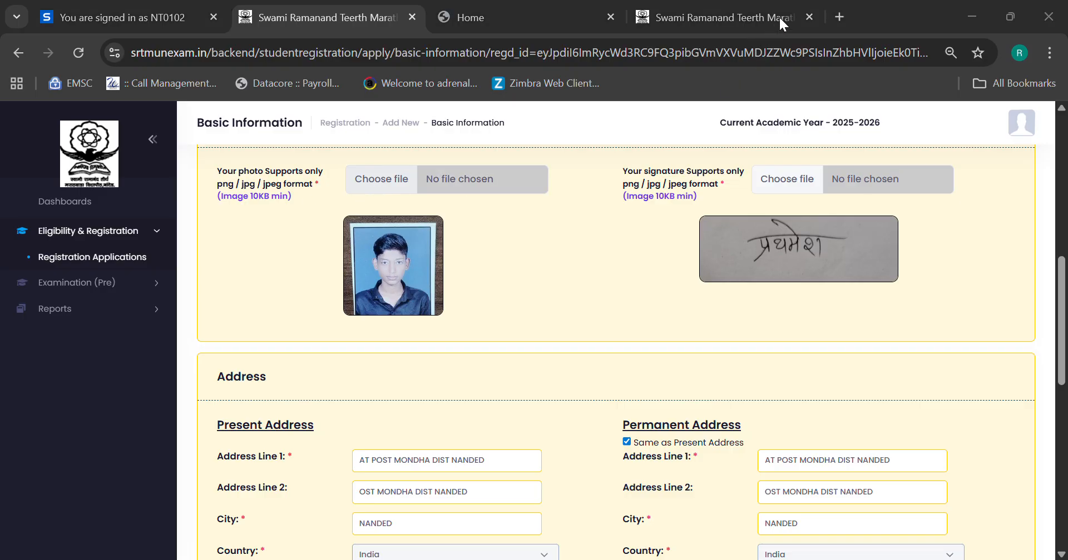
scroll(797, 283, "down", 12)
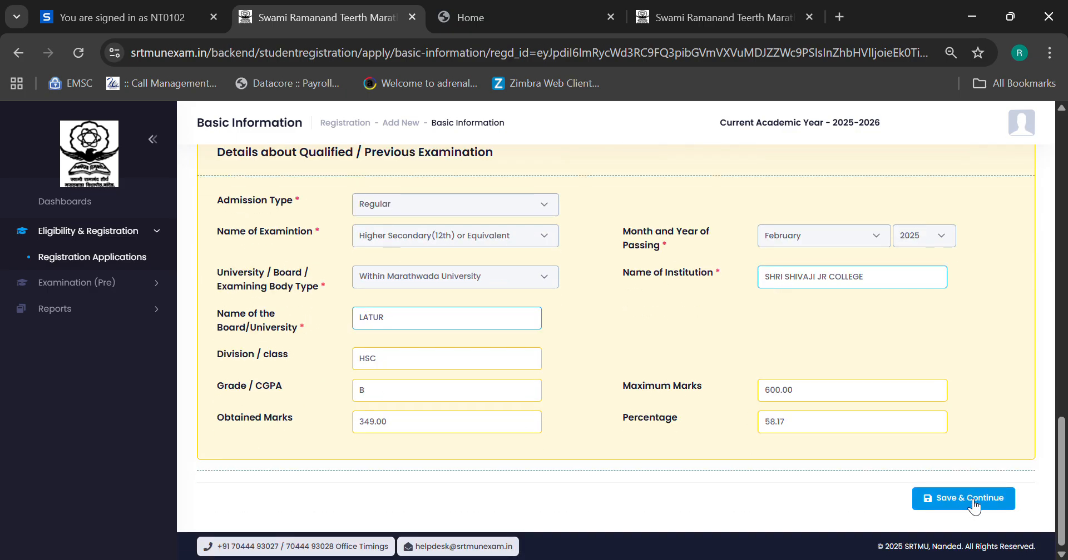
left_click(973, 503)
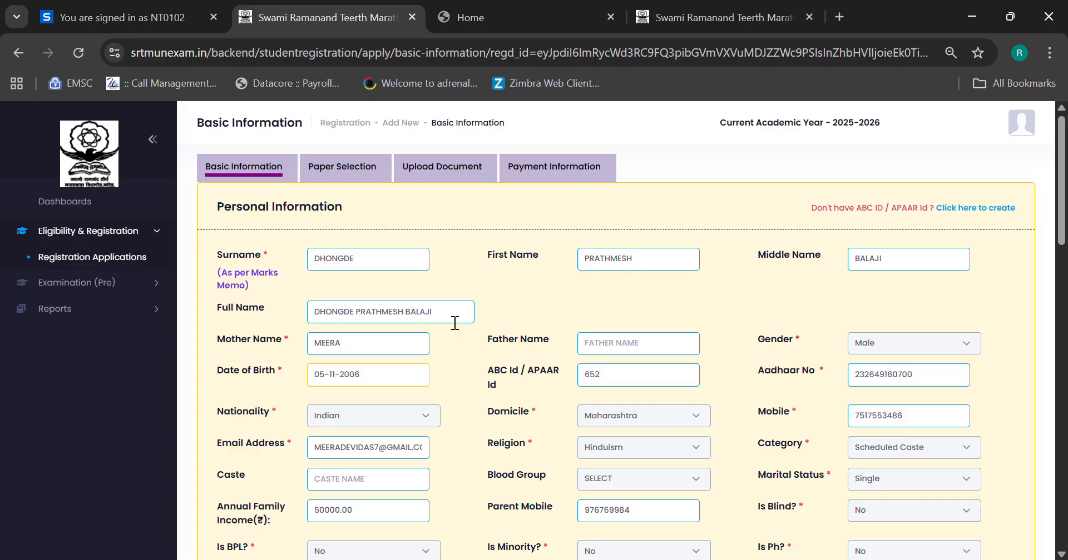
Go from the registration form to the Subject Allocation page of the Examination (Pre) module.
left_click(153, 234)
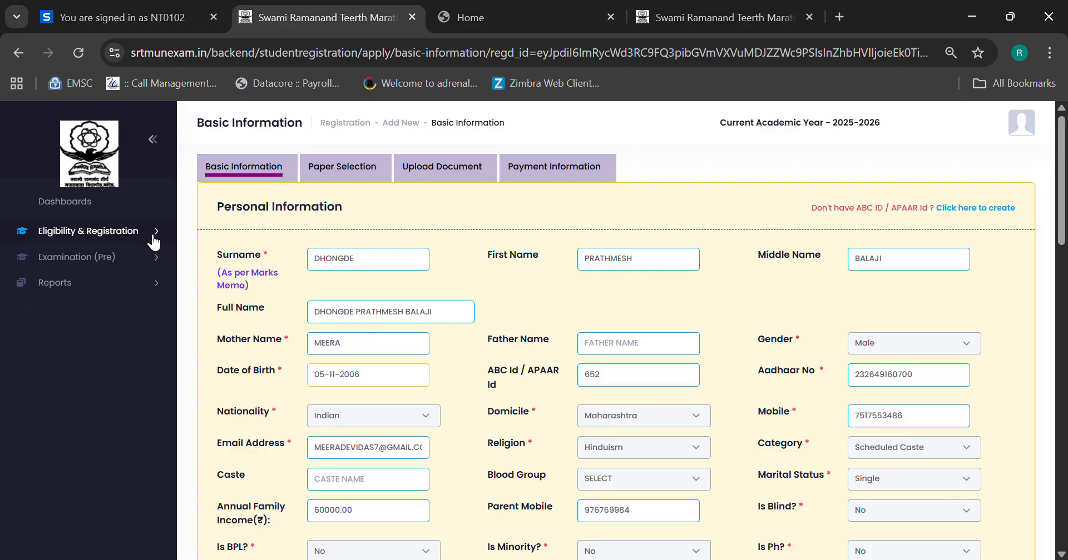
left_click(158, 260)
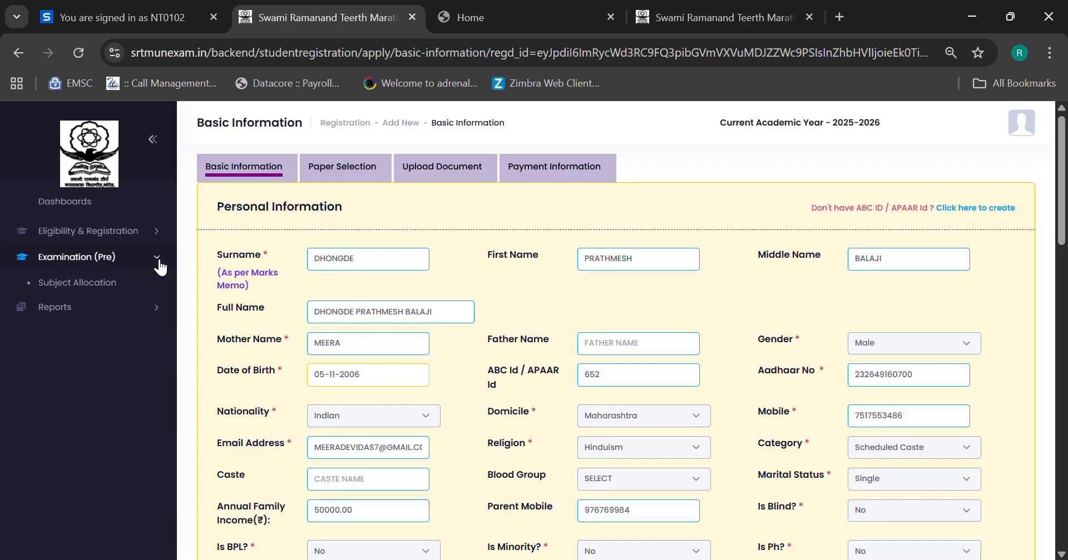
left_click(88, 284)
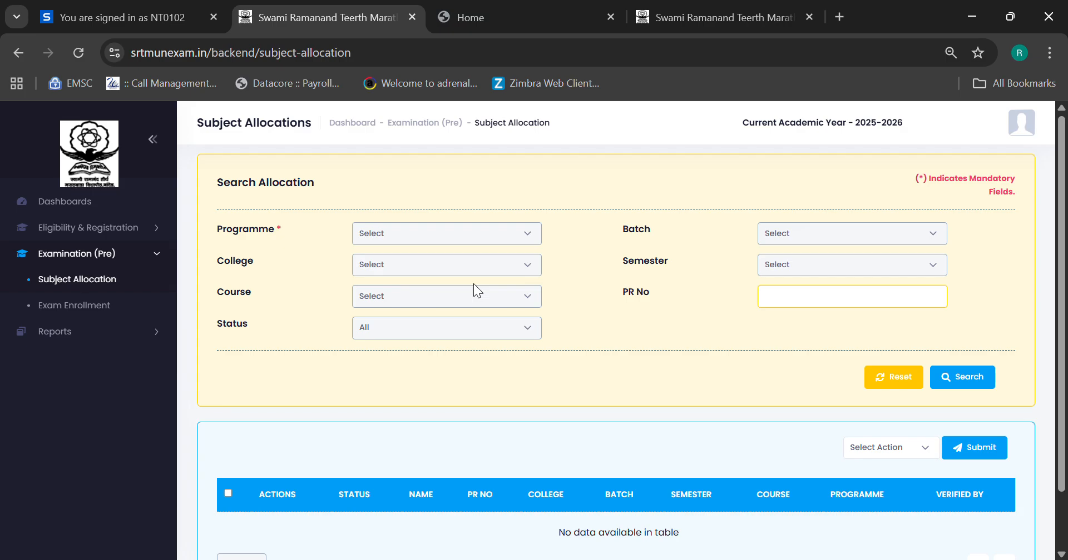
left_click(100, 286)
Compare the FYUG and UG options for Programme in the allocation search and set it to FYUG.
left_click(407, 243)
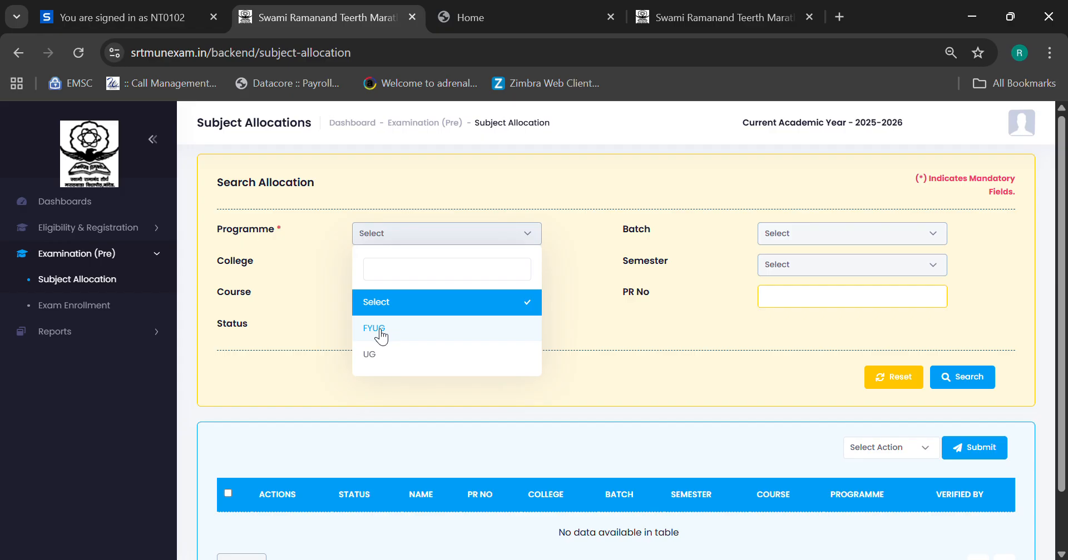
left_click(381, 331)
left_click(395, 235)
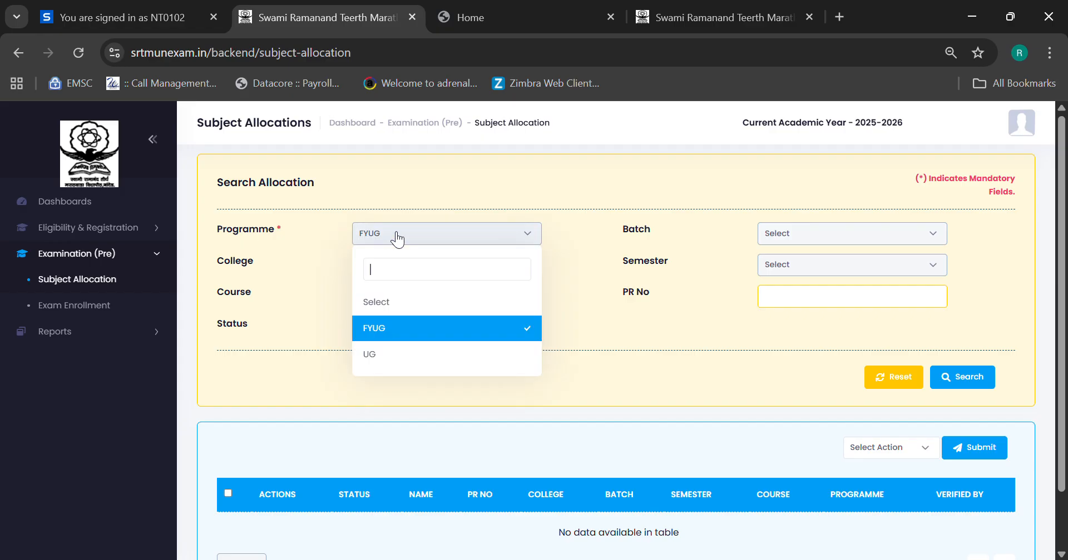
left_click(382, 355)
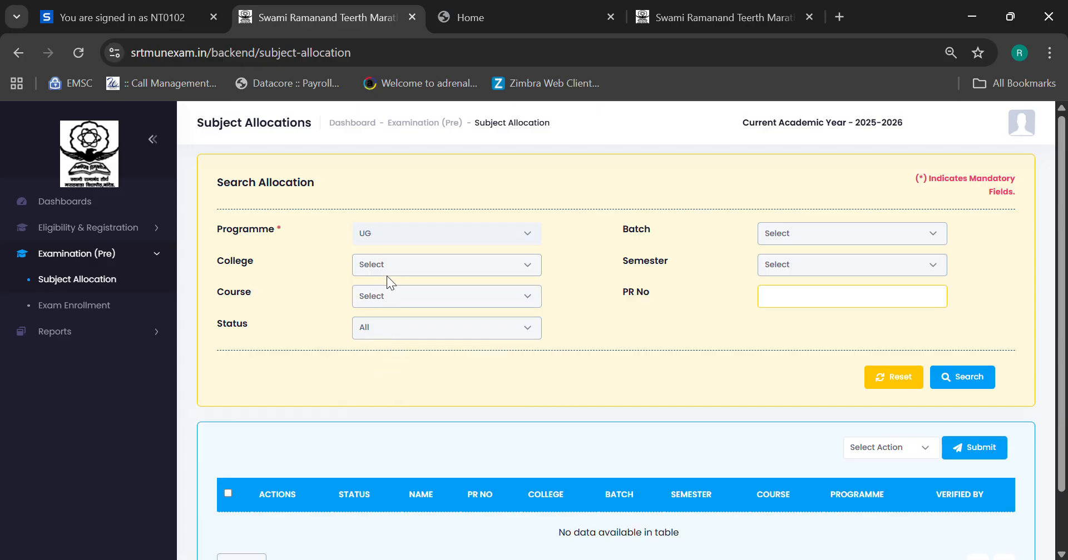
left_click(367, 232)
left_click(397, 334)
Search the subject allocations for batch 2025 and course Bachelor of Arts.
left_click(788, 237)
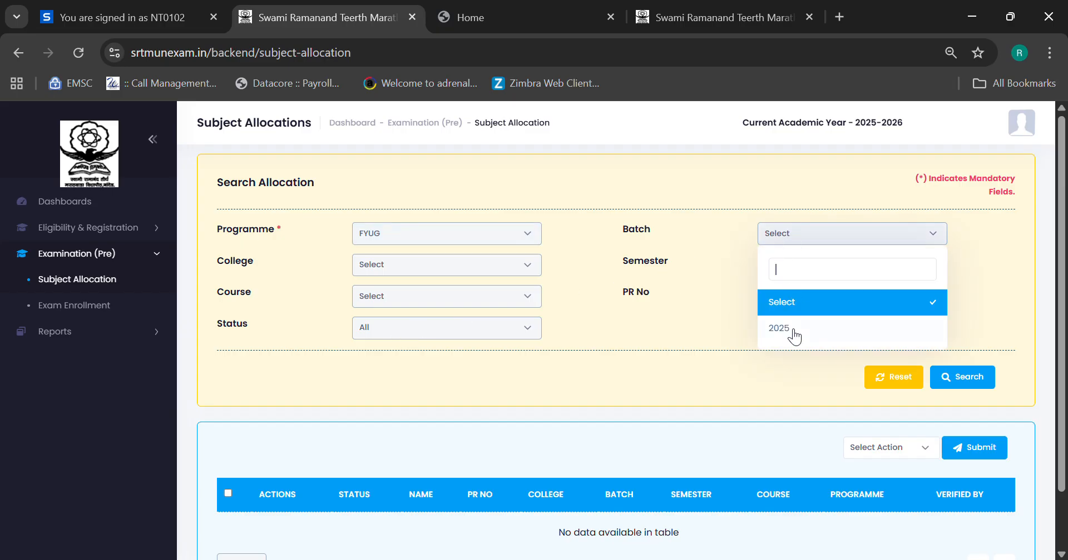
left_click(794, 333)
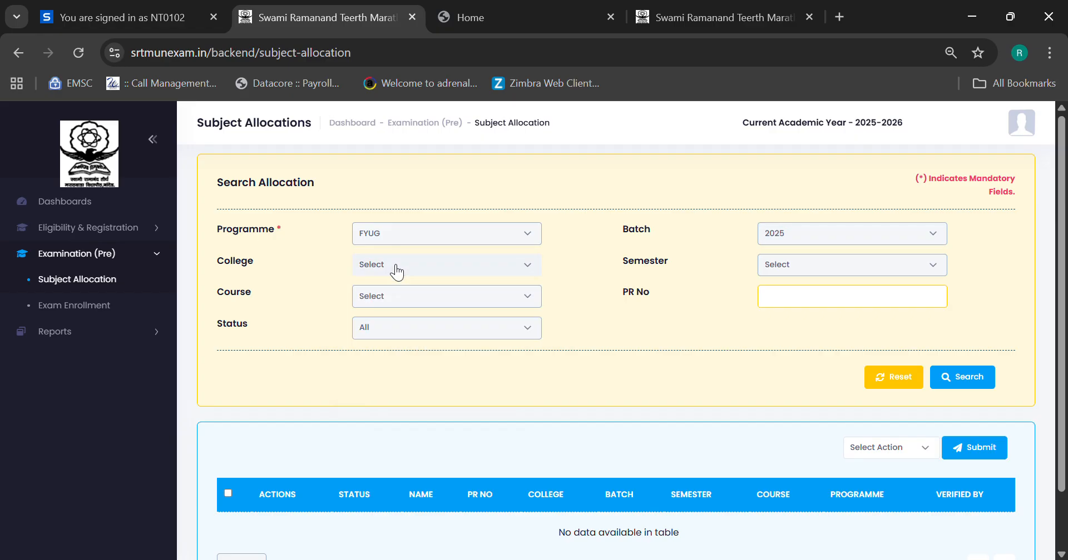
left_click(396, 296)
left_click(432, 396)
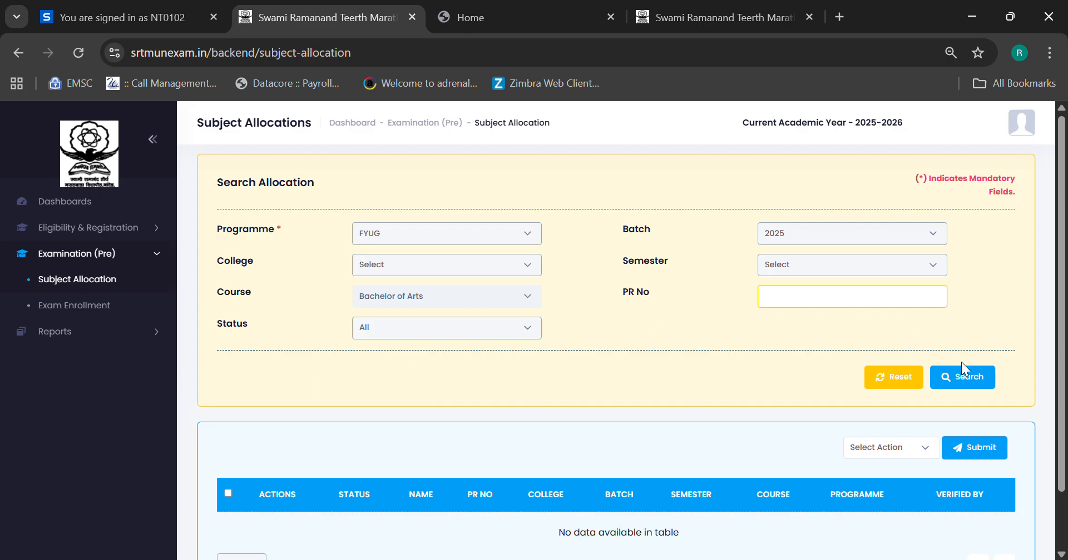
left_click(972, 381)
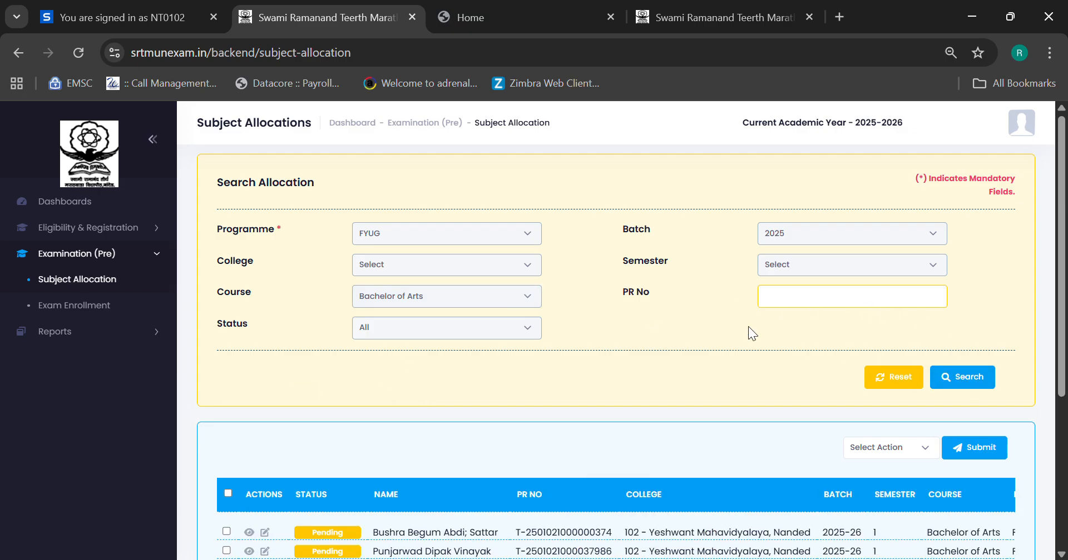
Show 300 records per page in the allocation results and look through the listed students and the PR No search field.
scroll(749, 326, "down", 5)
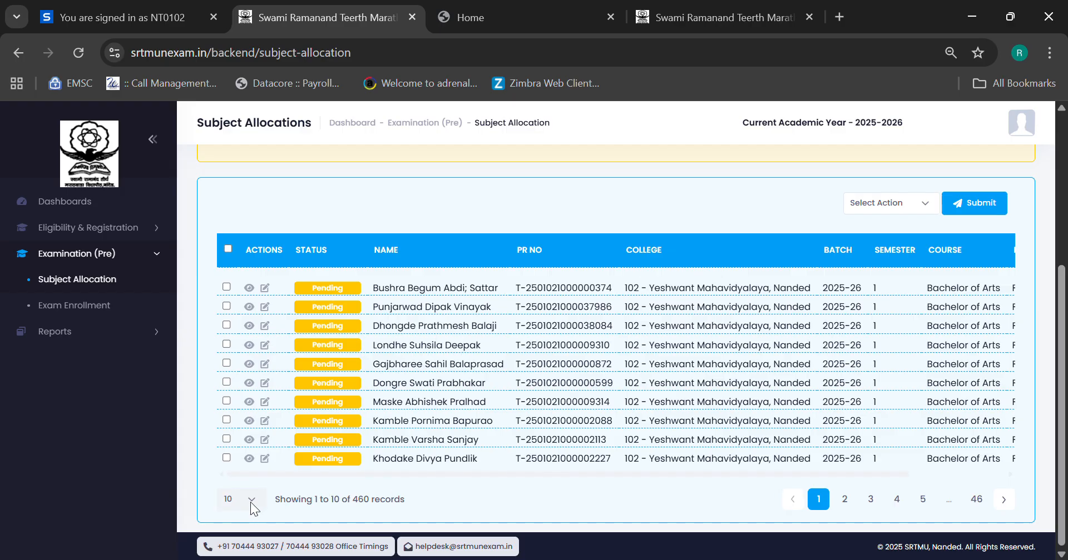
left_click(242, 479)
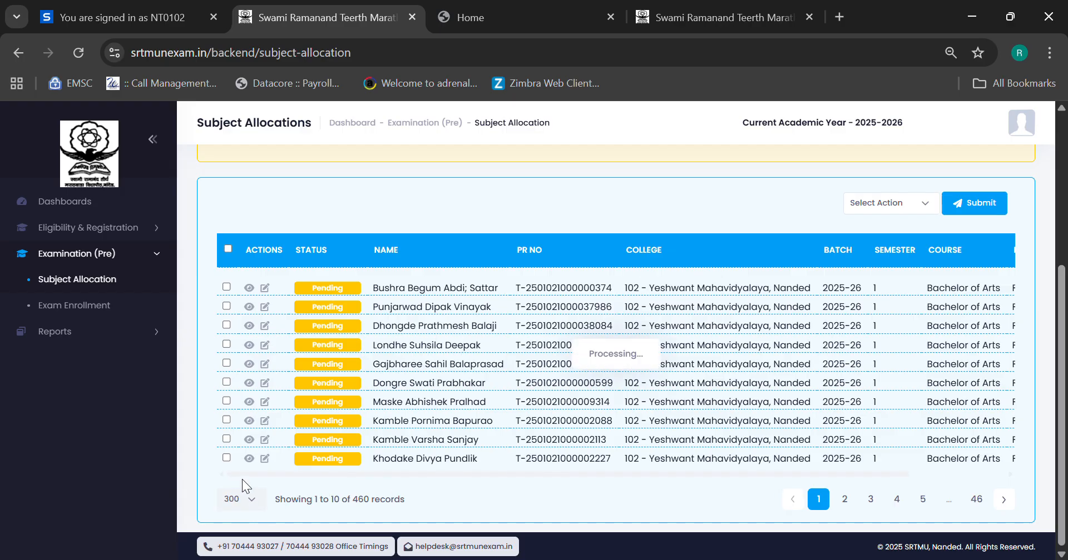
scroll(511, 389, "down", 10)
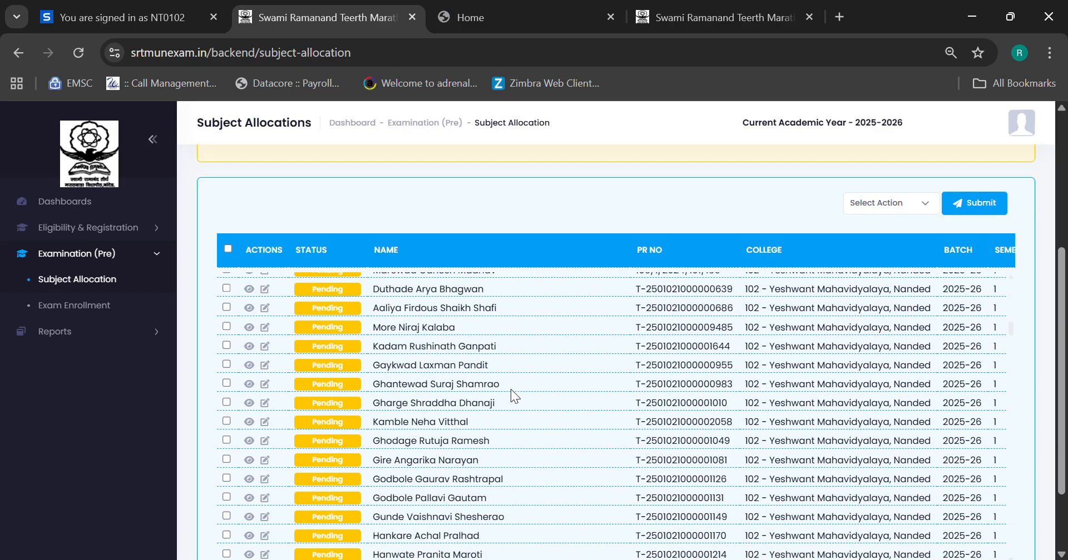
scroll(508, 390, "up", 5)
scroll(520, 301, "up", 3)
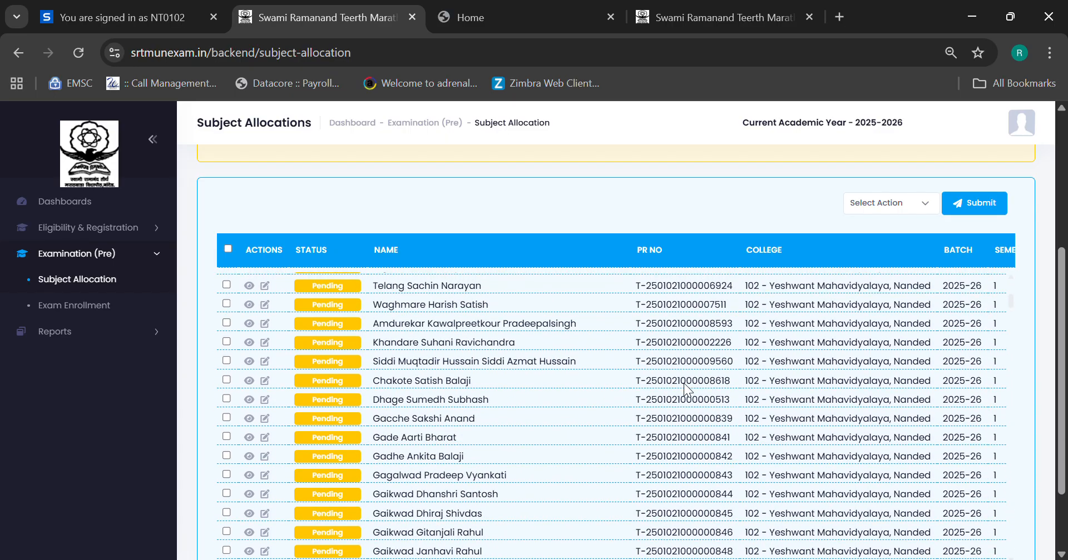
scroll(527, 233, "up", 3)
scroll(691, 506, "up", 3)
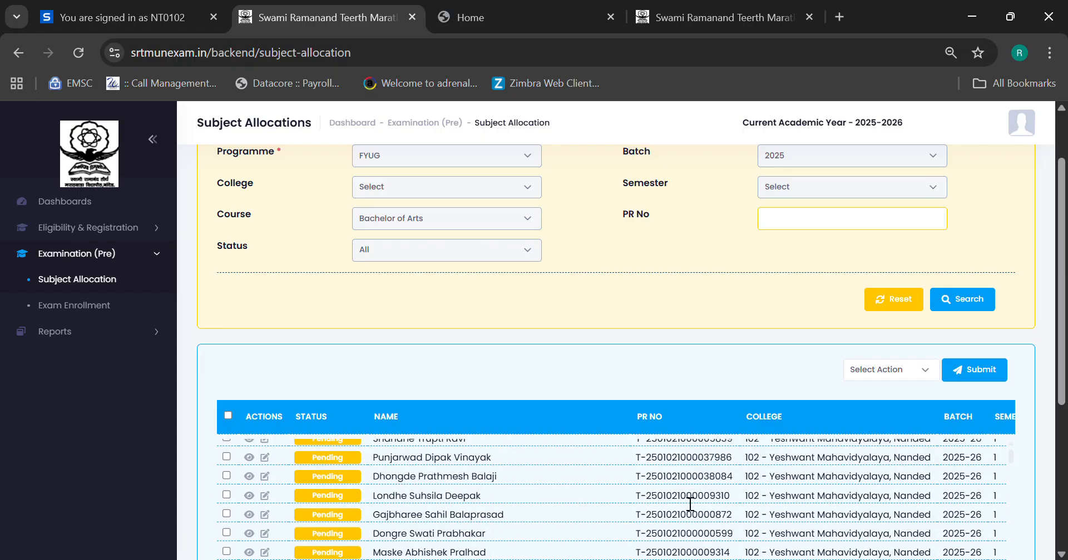
scroll(627, 320, "up", 2)
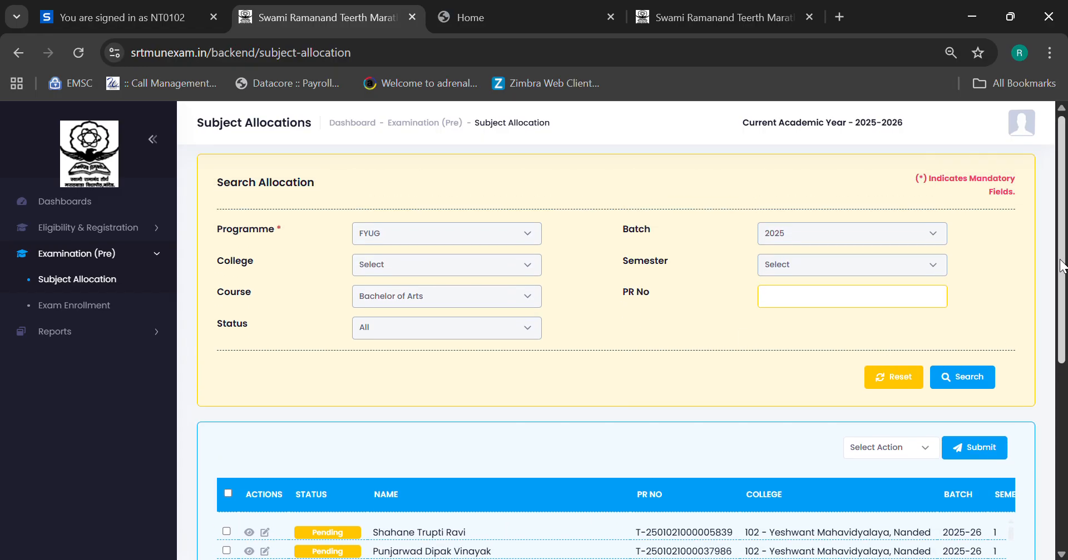
scroll(953, 286, "down", 2)
left_click(801, 189)
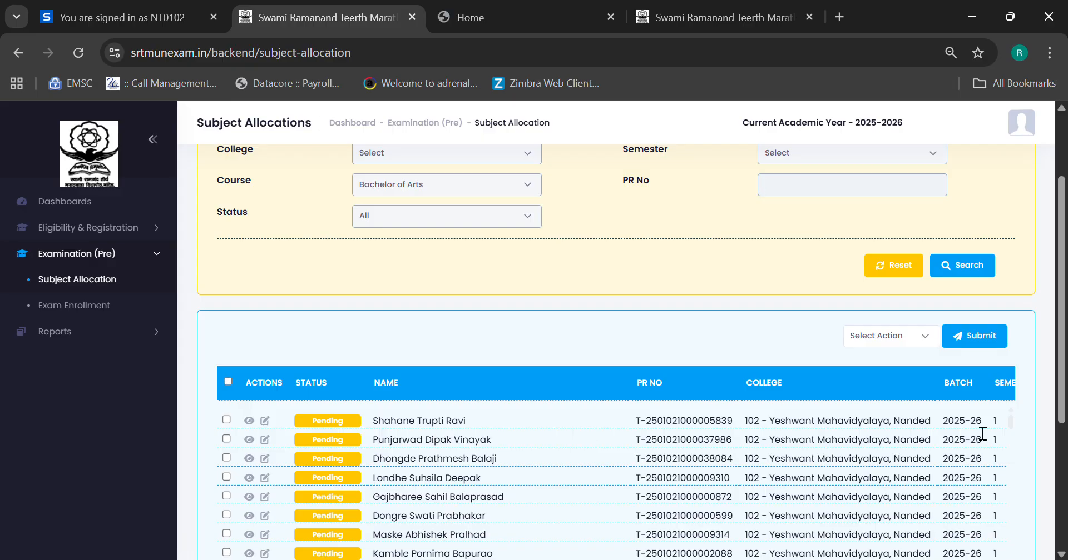
View the first listed student's allocation, check the name, PR number and Semester I subjects and papers, and close it.
scroll(1063, 350, "down", 2)
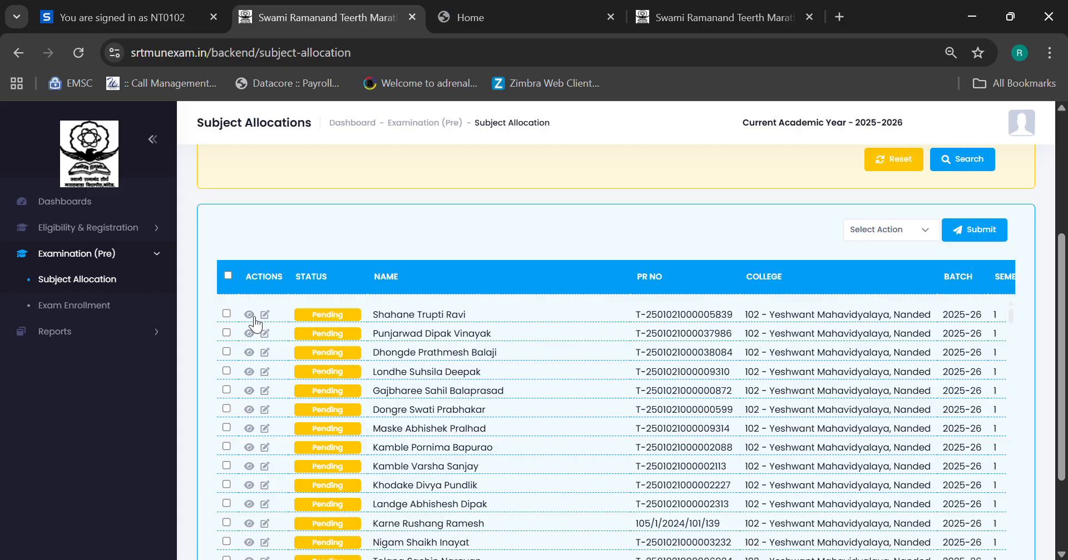
left_click(249, 315)
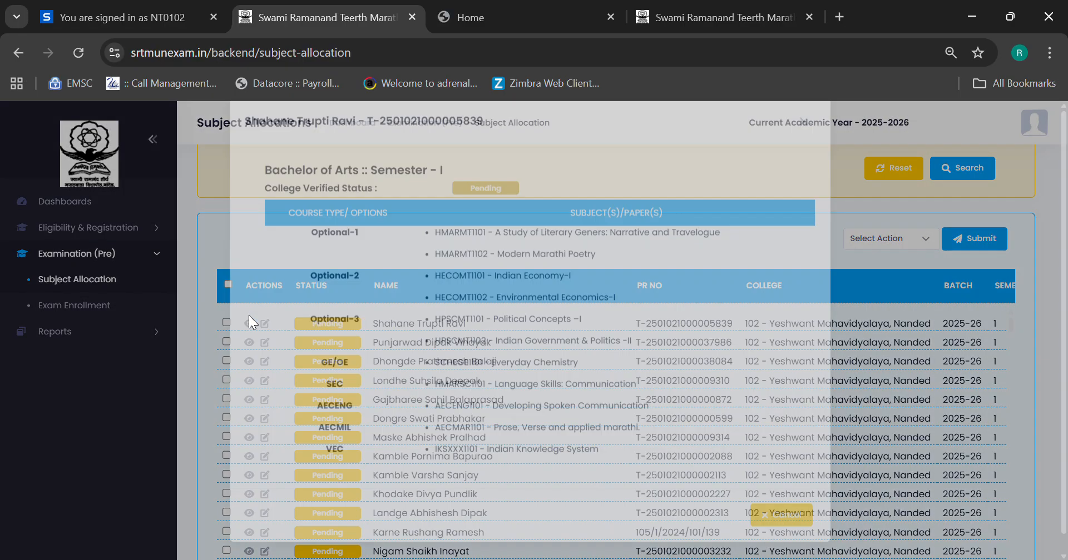
left_click_drag(259, 145, 392, 165)
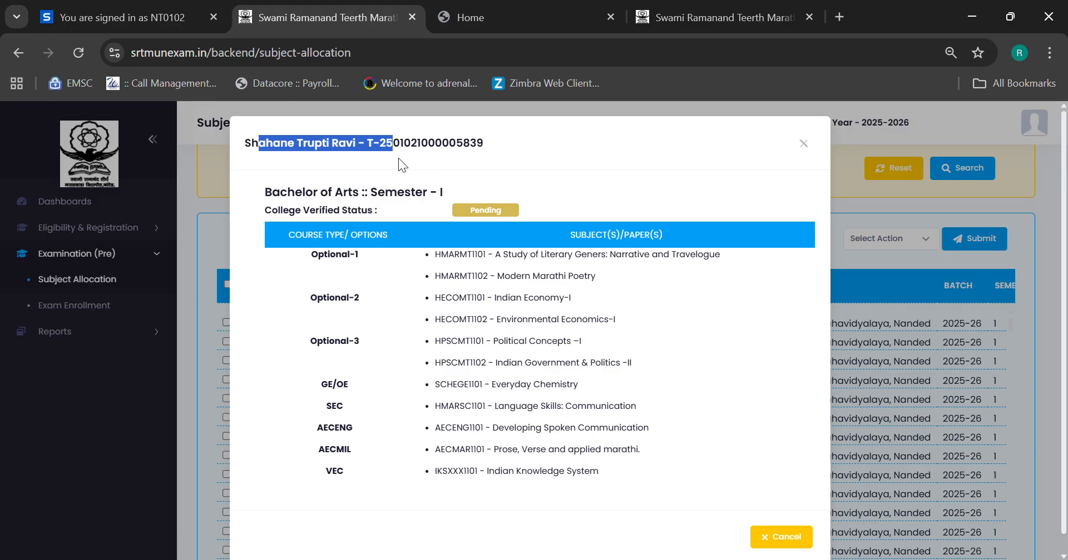
left_click(432, 152)
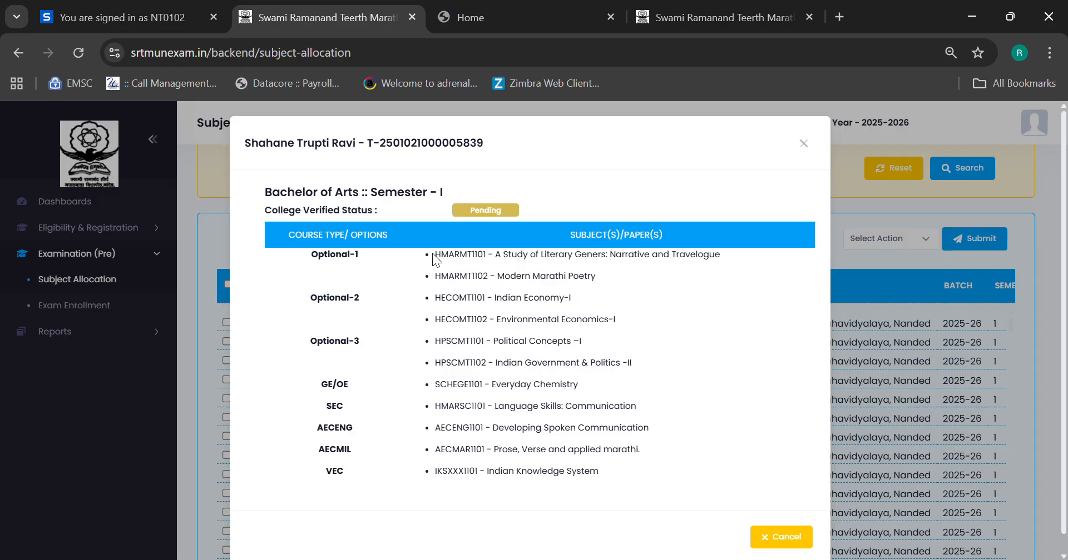
left_click_drag(434, 253, 605, 470)
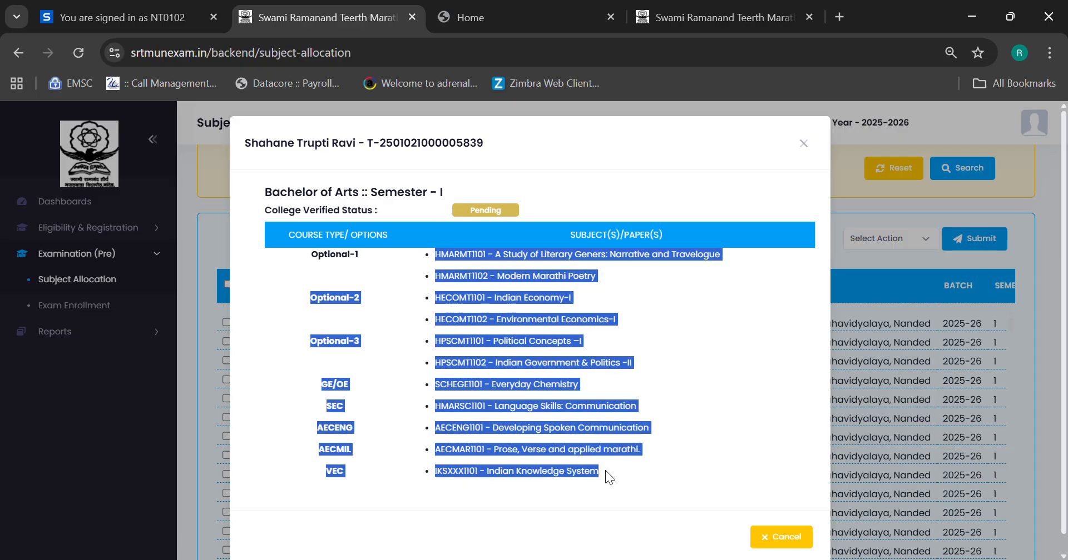
left_click(606, 477)
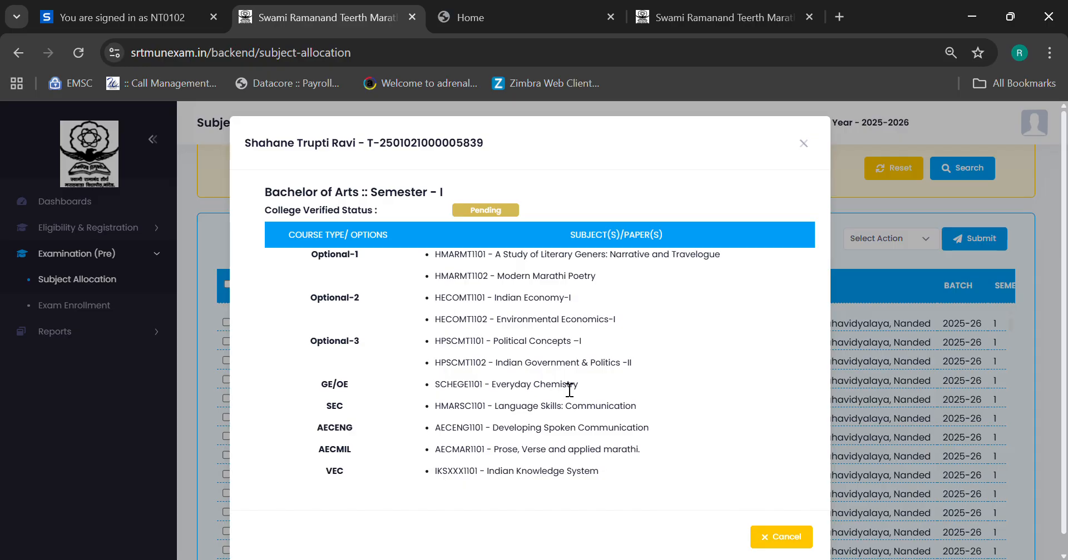
left_click_drag(434, 257, 556, 320)
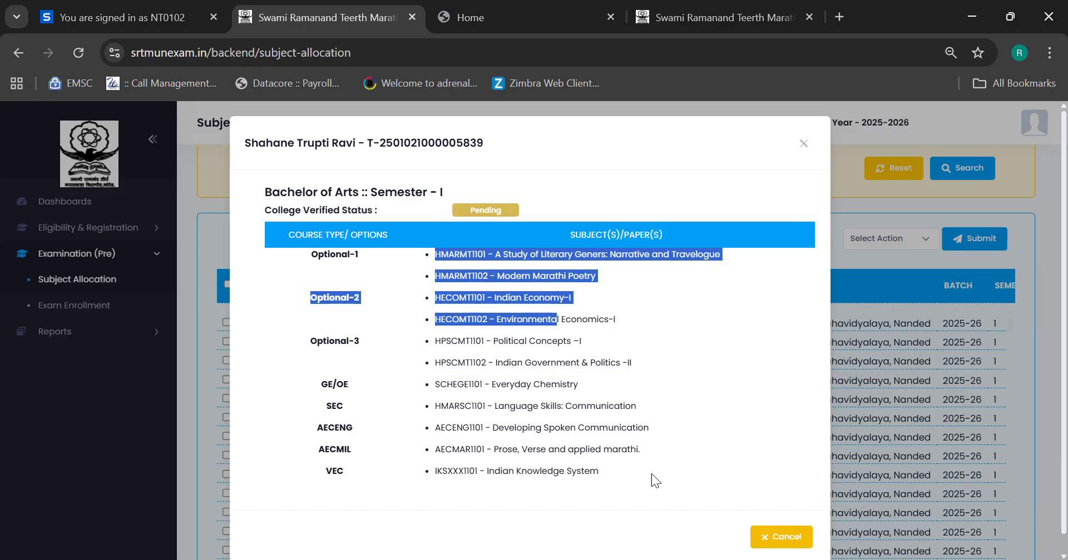
left_click(572, 402)
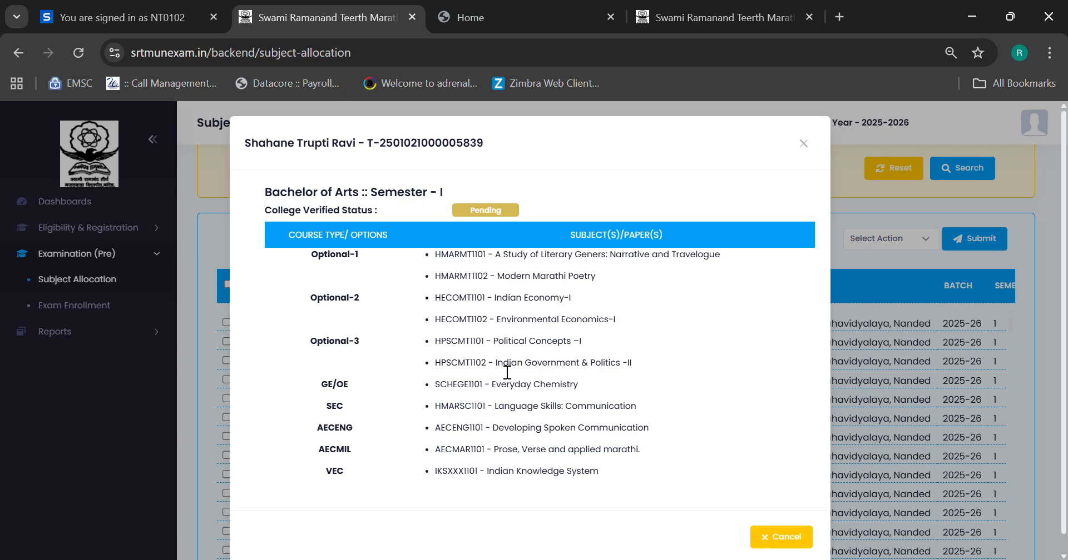
left_click_drag(497, 278, 591, 284)
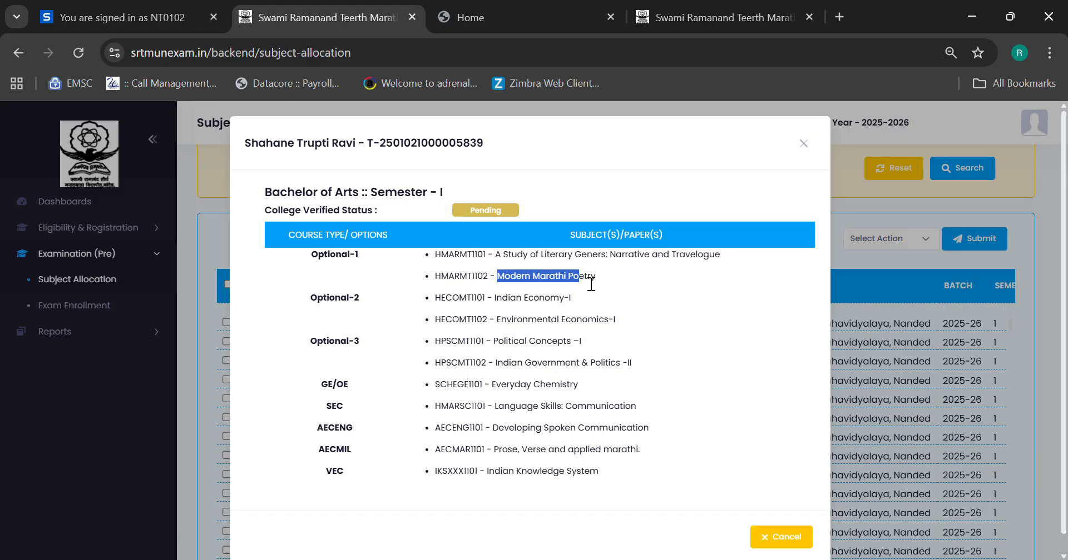
left_click(784, 537)
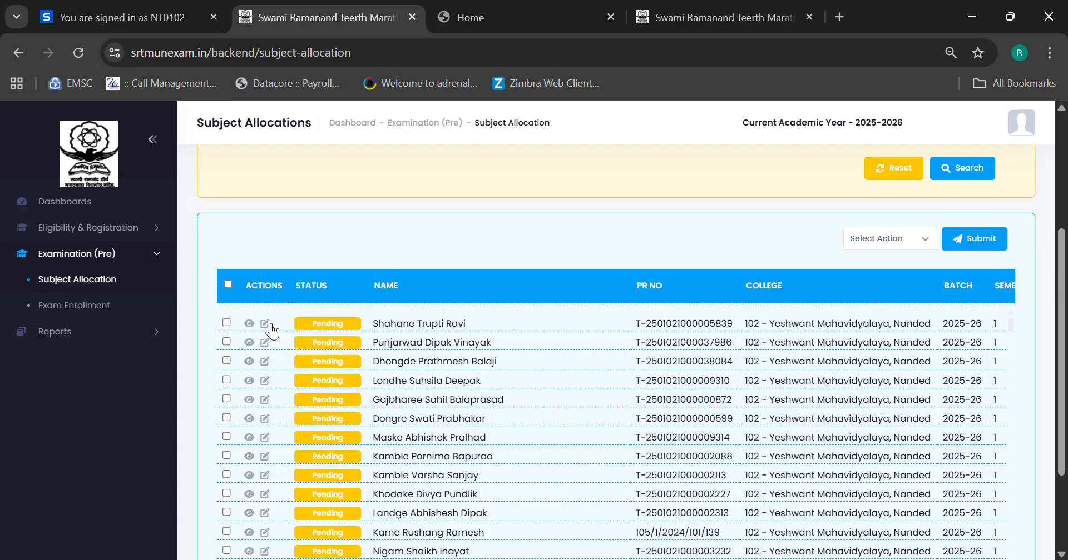
Open the first listed student's allocation for editing and set the Optional-2 subject to Public Administration.
left_click(269, 326)
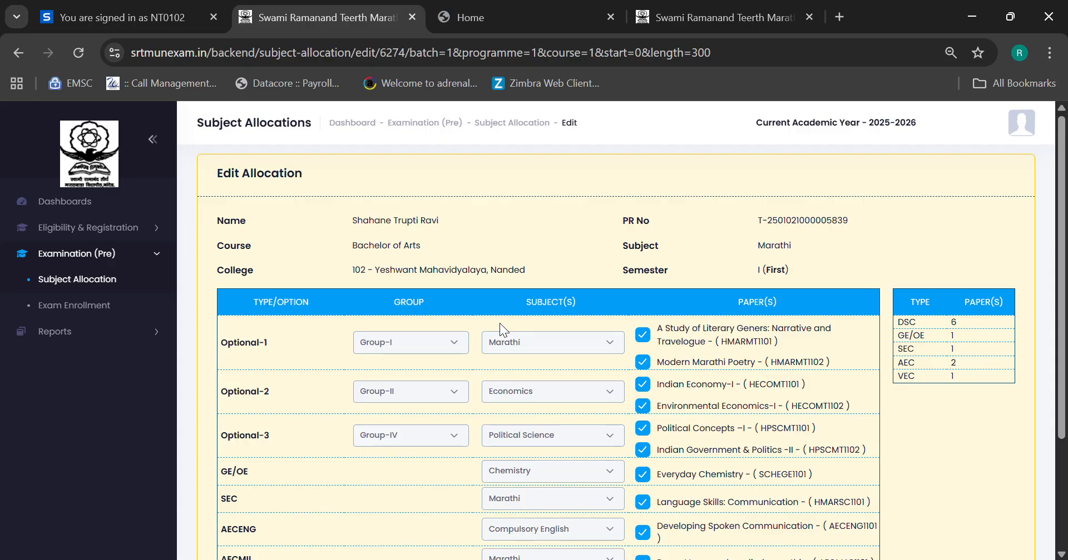
scroll(498, 321, "down", 3)
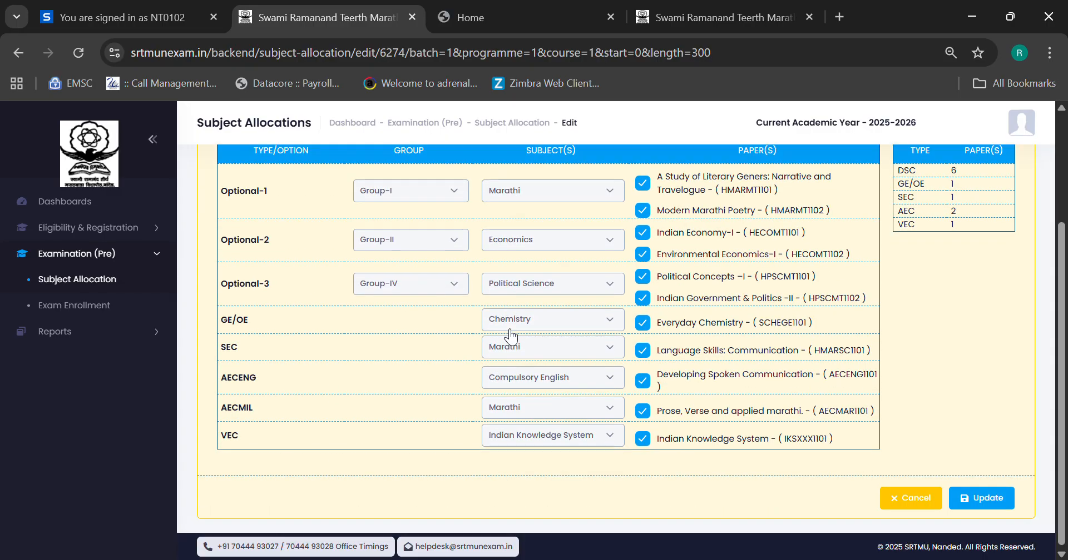
left_click(529, 241)
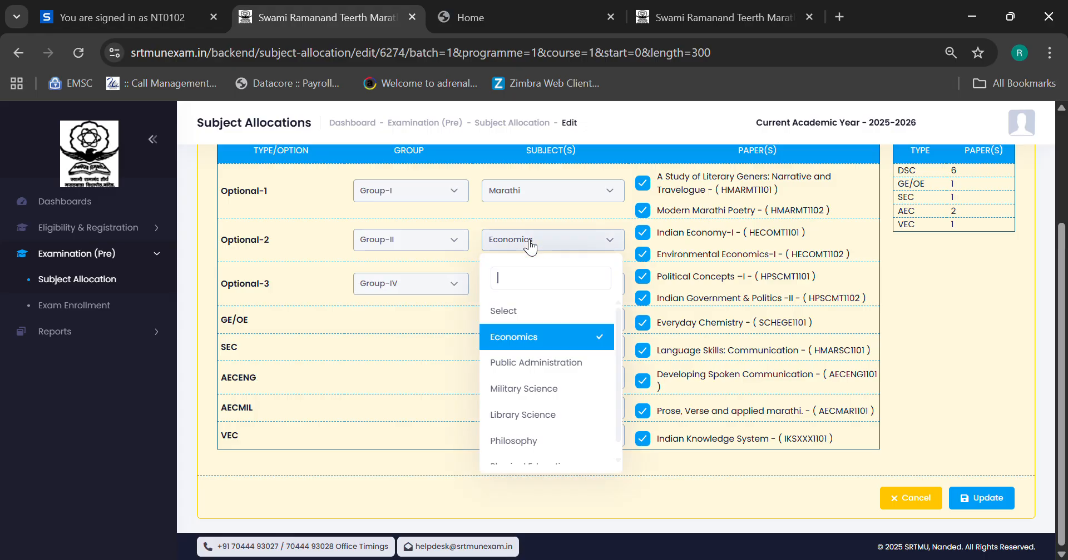
left_click(537, 365)
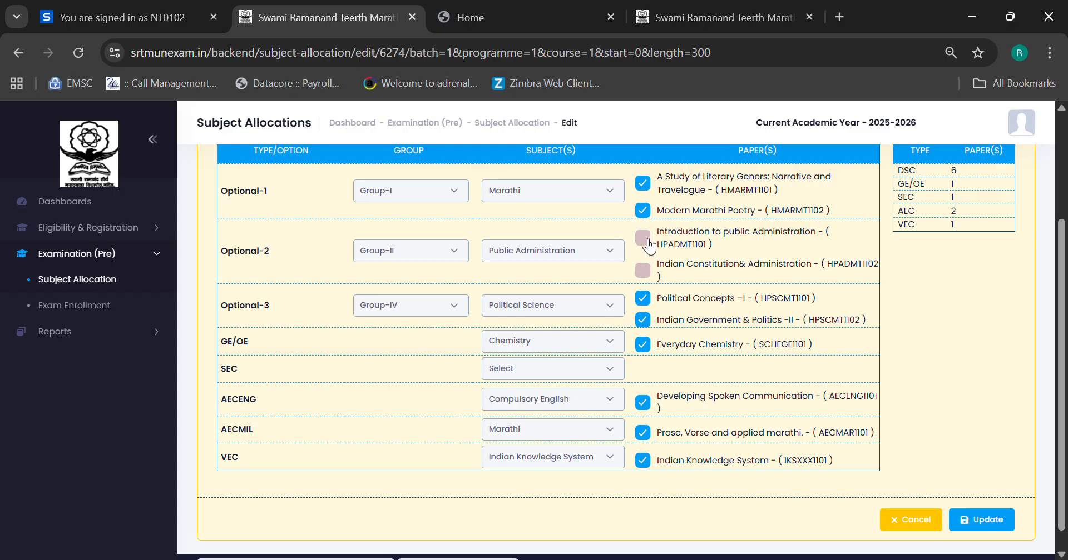
Include both Public Administration papers, Introduction to public Administration and Indian Constitution& Administration, under Optional-2.
left_click(642, 238)
left_click(643, 271)
Return to the subject allocation search and search for programme FYUG and course Bachelor of Arts.
left_click(83, 281)
scroll(376, 333, "down", 1)
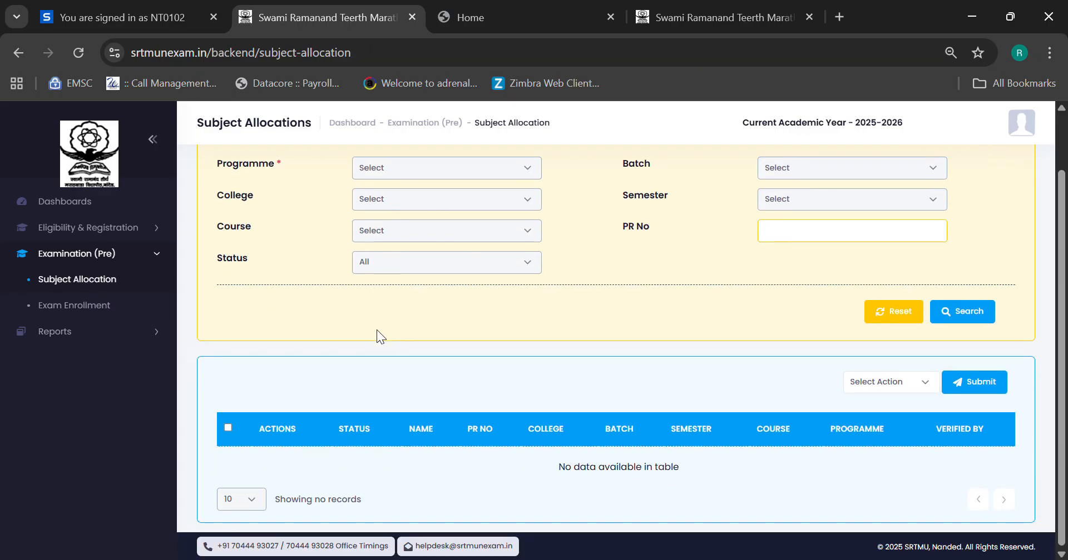
left_click(412, 166)
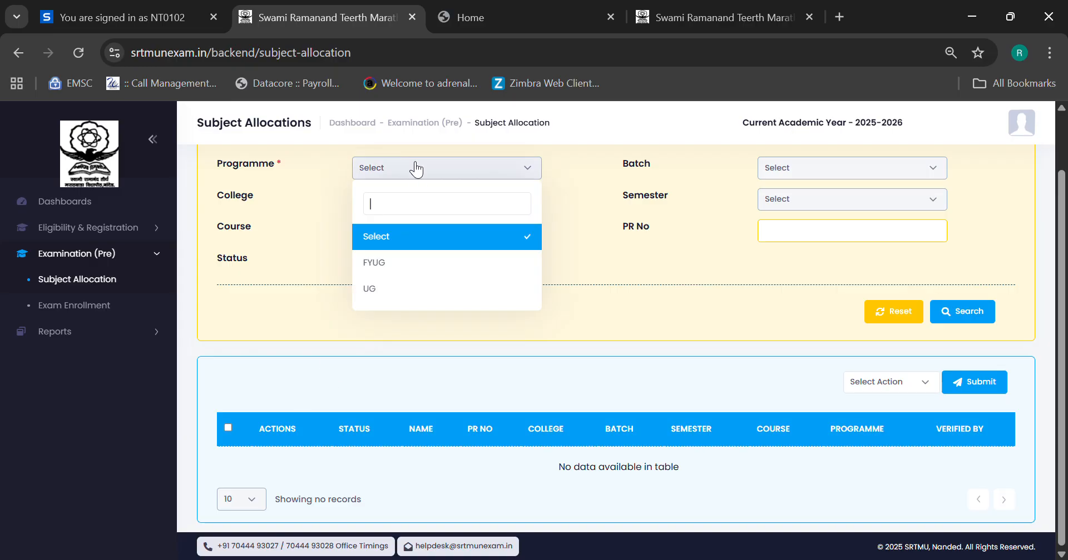
left_click(383, 261)
left_click(387, 230)
left_click(381, 326)
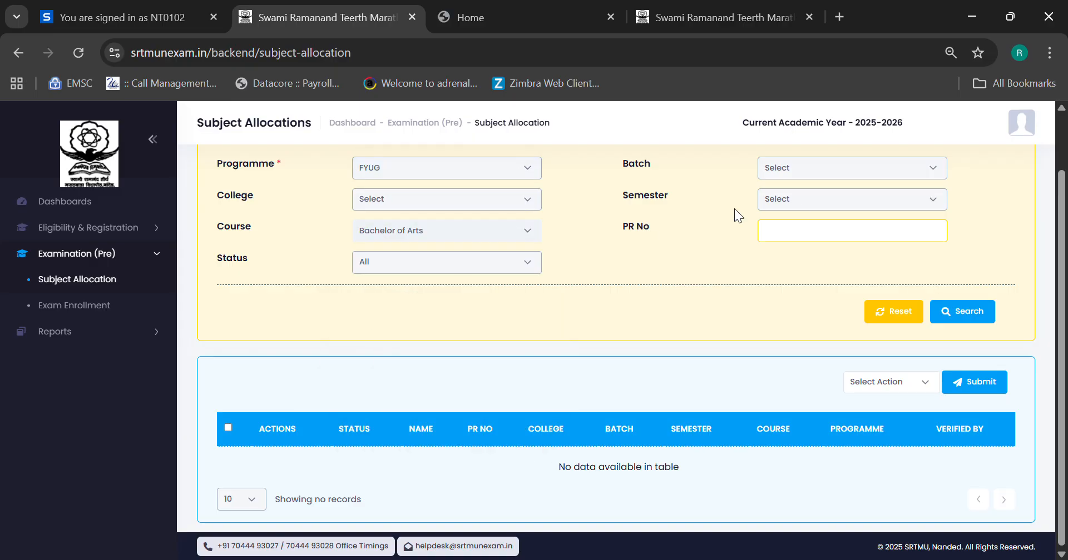
left_click(969, 319)
scroll(358, 312, "down", 3)
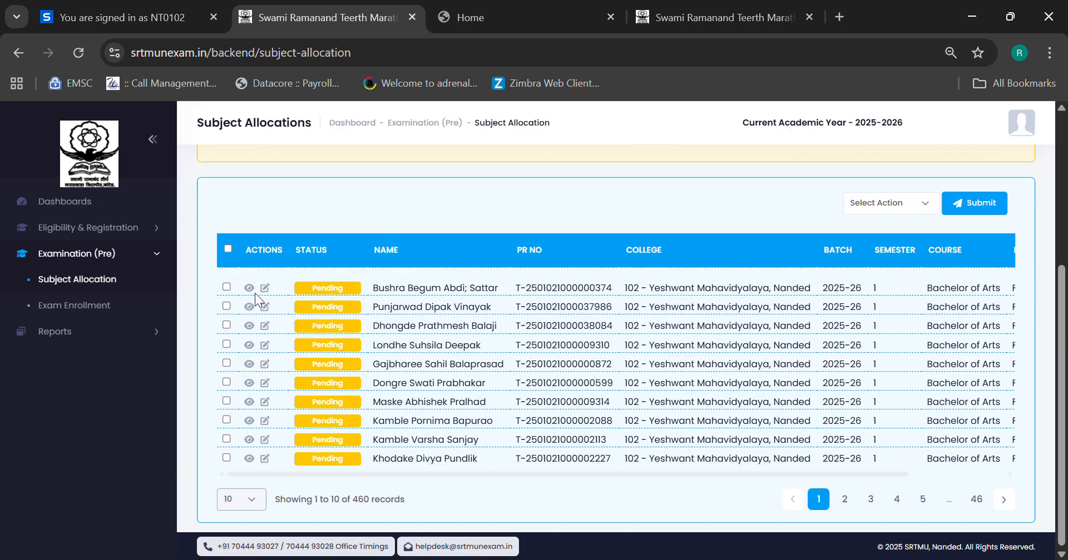
View the subject allocation of the first student in the new results, check the papers per course type, and close it.
left_click(249, 287)
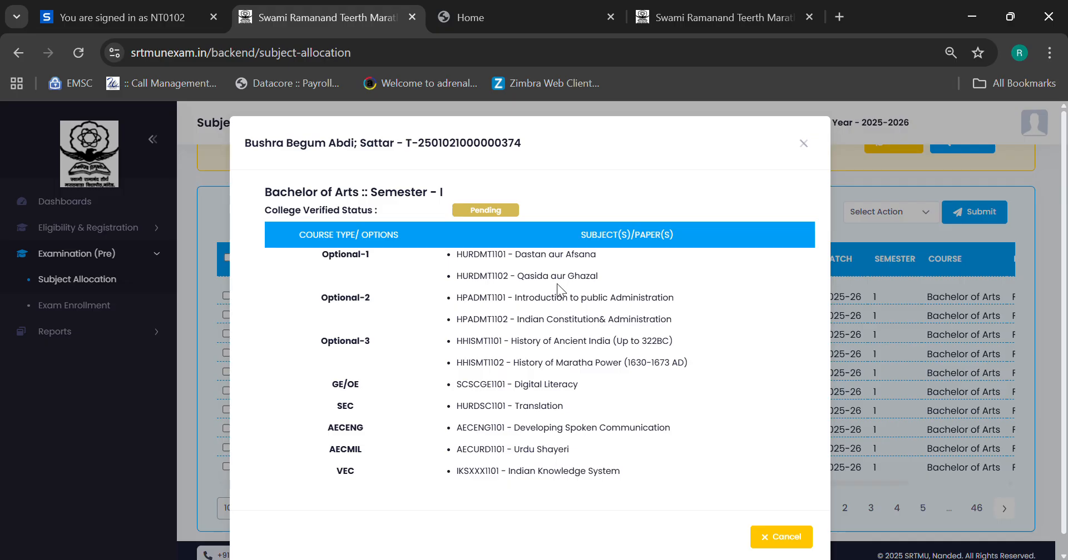
left_click(792, 541)
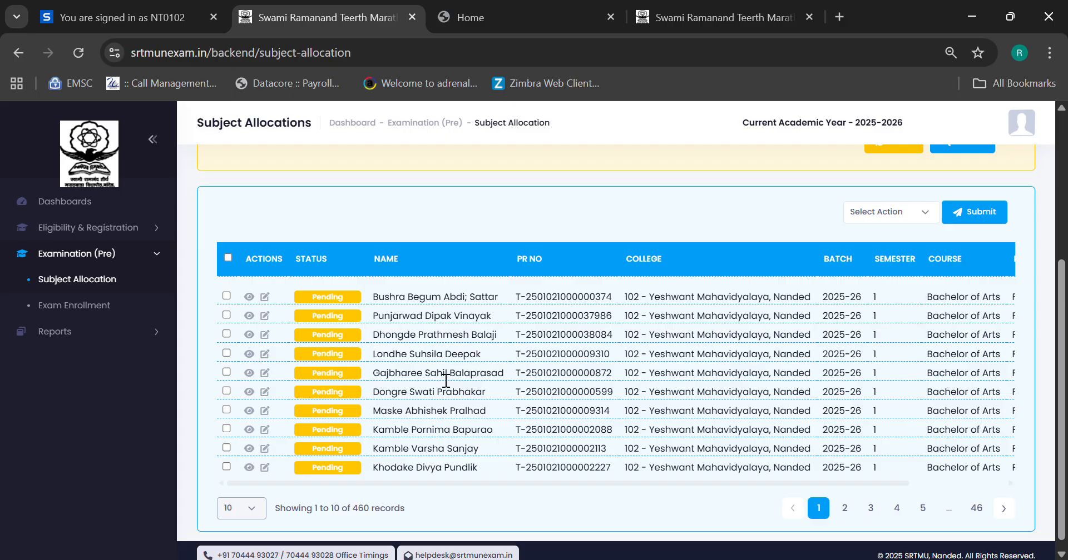
scroll(446, 381, "up", 1)
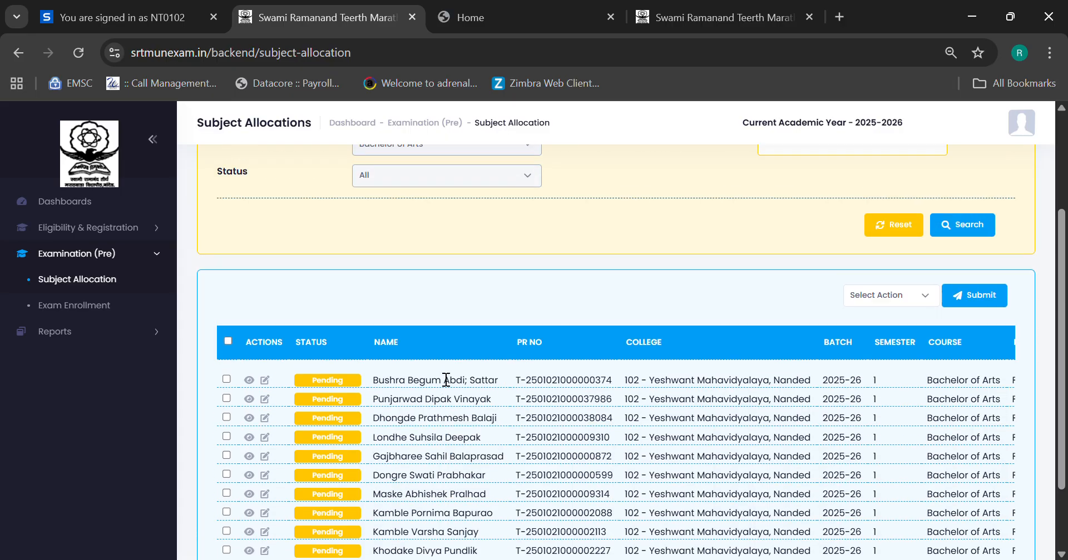
left_click(251, 383)
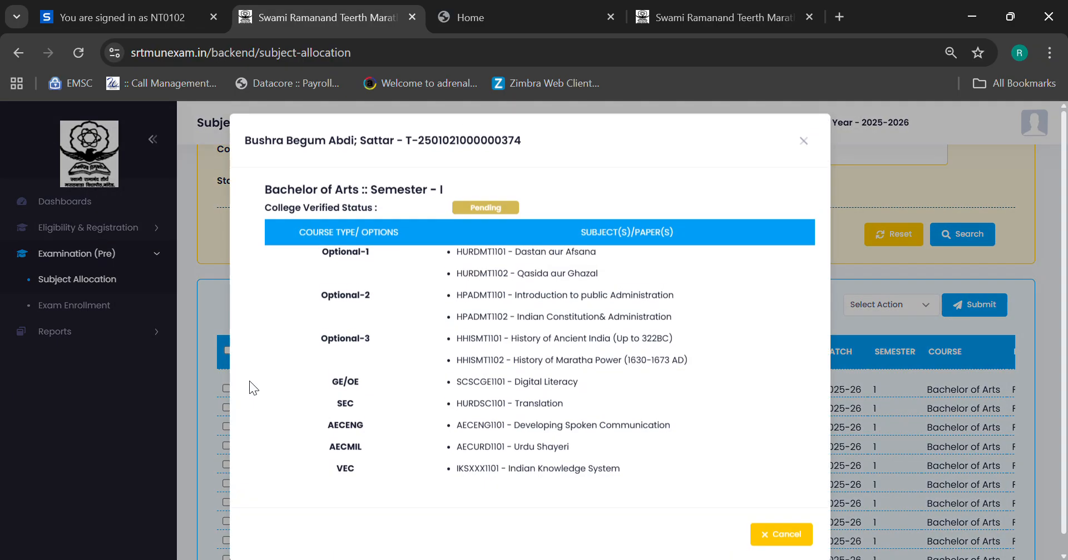
left_click(787, 537)
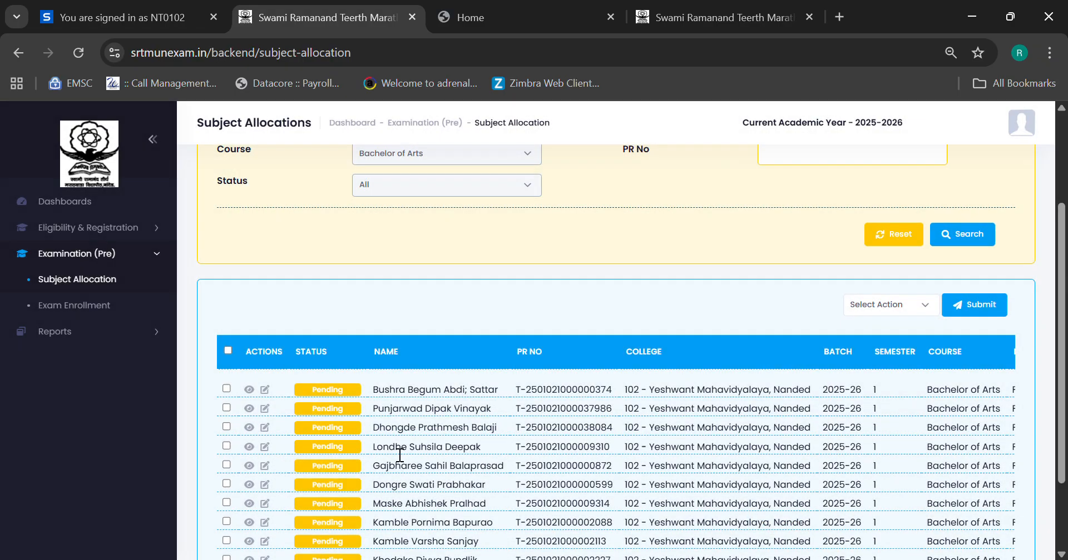
Select the first listed student and show 300 records per page in the allocation results.
left_click(227, 390)
scroll(422, 339, "down", 2)
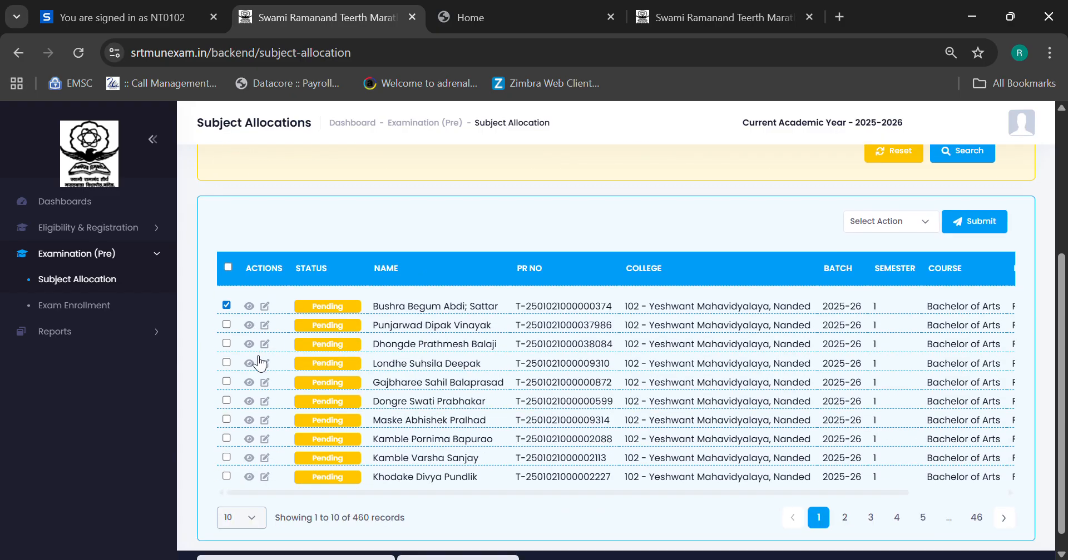
left_click(243, 502)
left_click(237, 423)
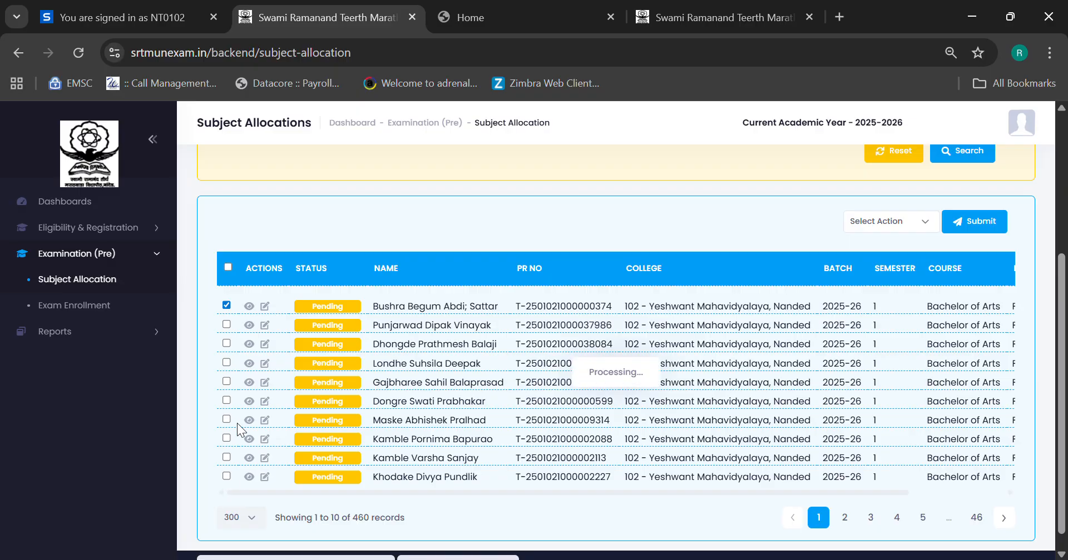
Try selecting all listed students for a bulk action, look at the available actions, and clear the selection.
left_click(226, 268)
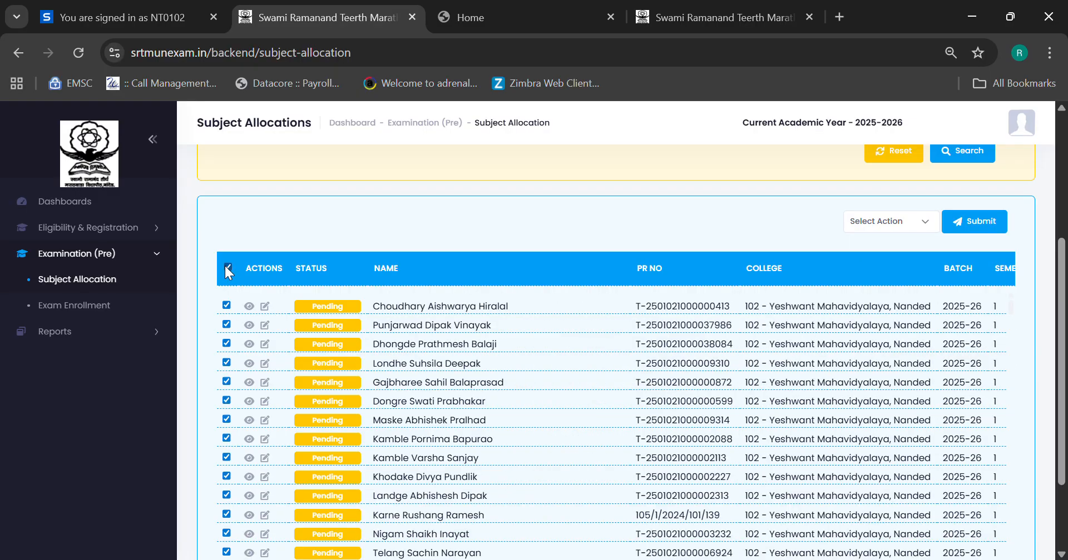
left_click(890, 223)
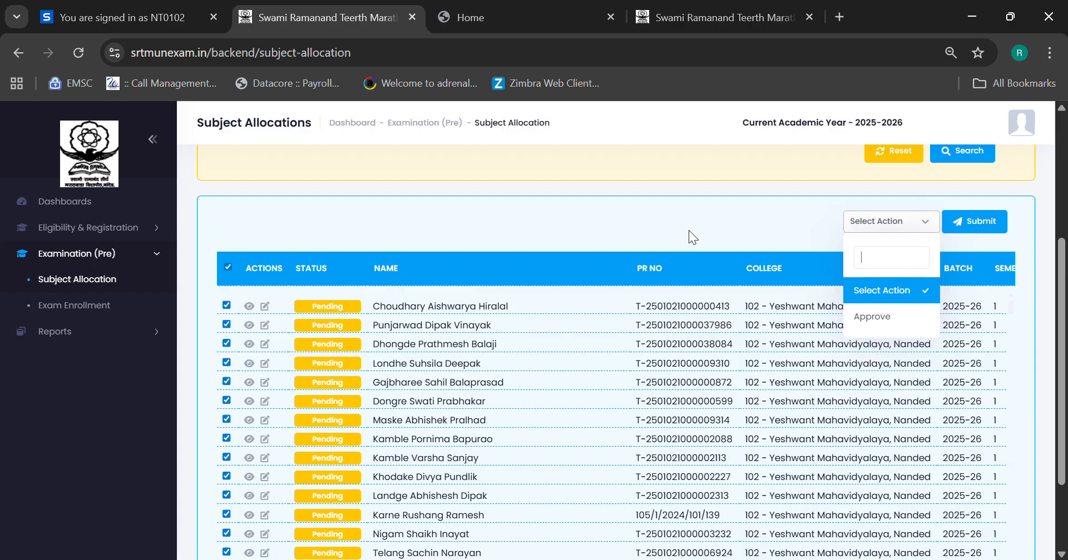
left_click(226, 305)
left_click(228, 267)
Approve the subject allocation of only the first listed student and confirm the submission.
left_click(226, 305)
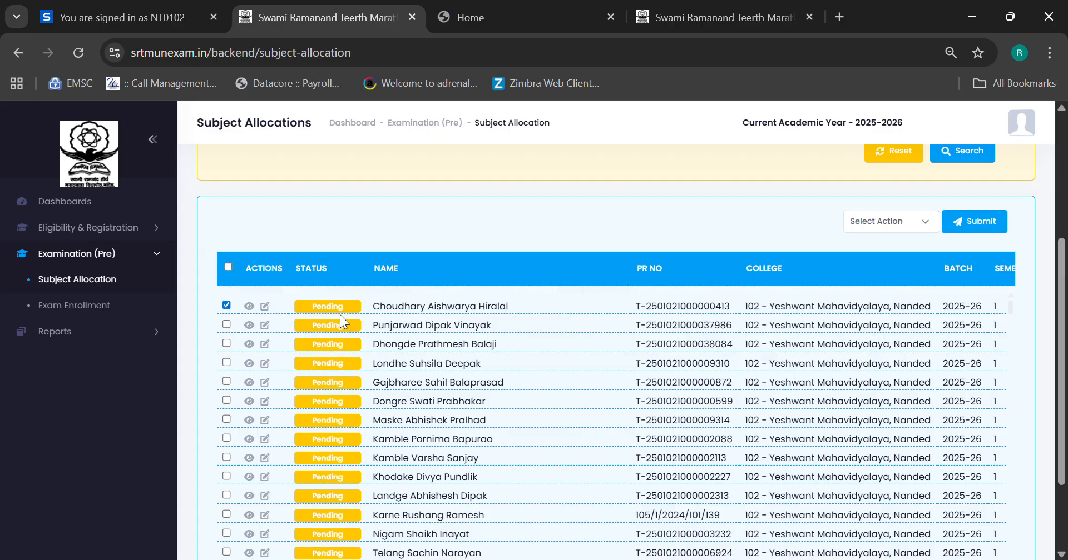
left_click(876, 222)
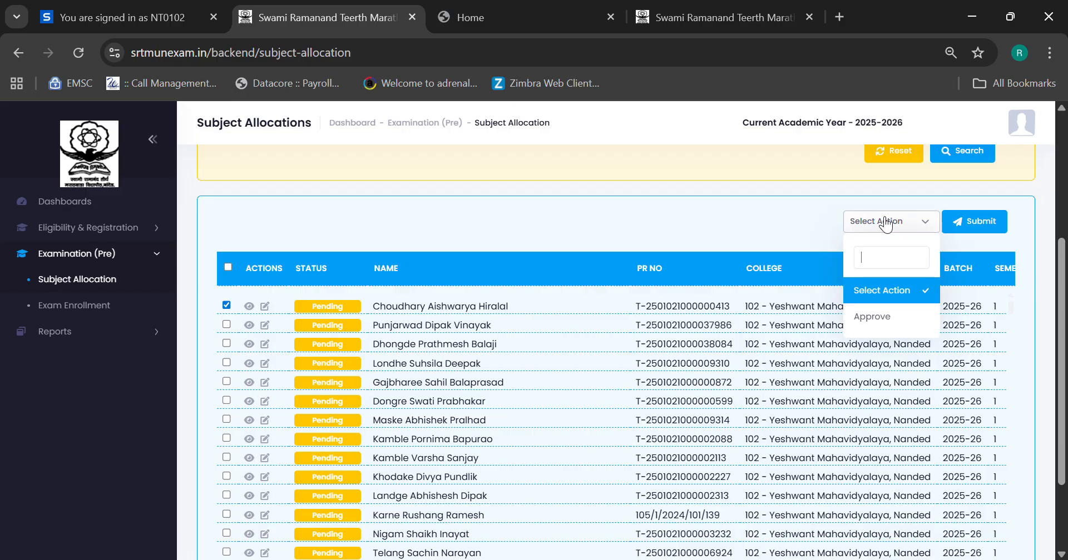
left_click(878, 322)
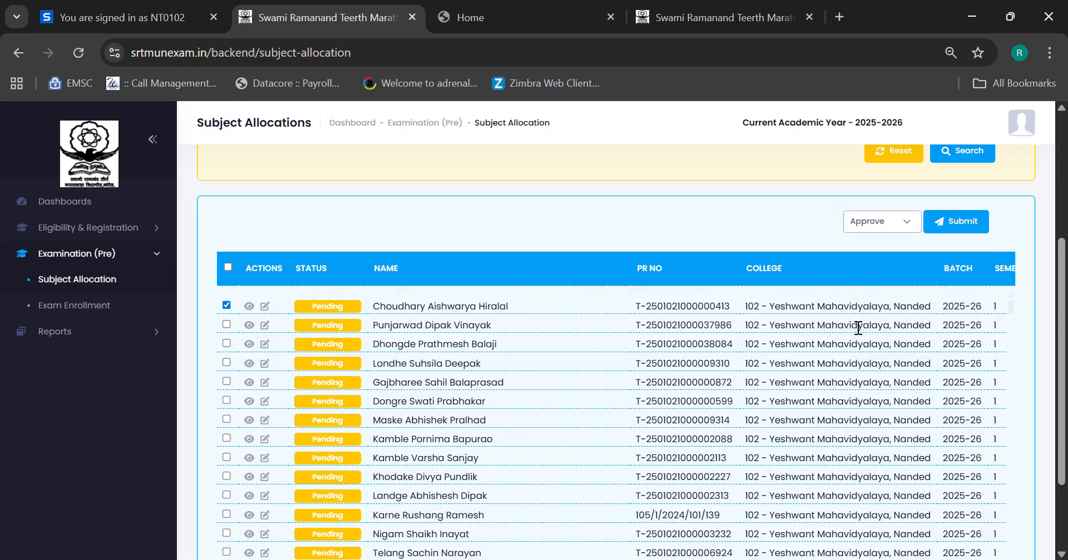
left_click(973, 218)
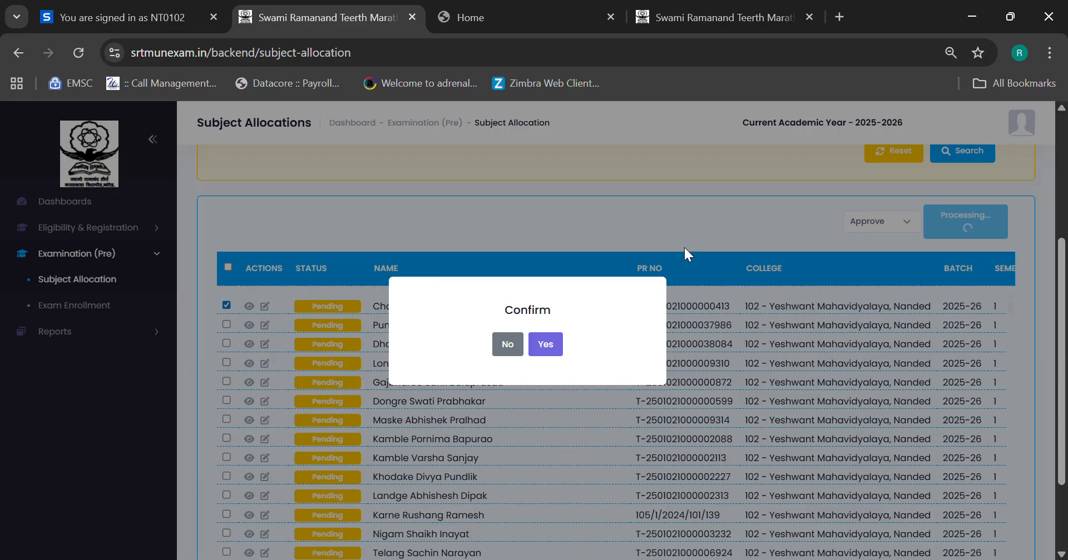
left_click(553, 347)
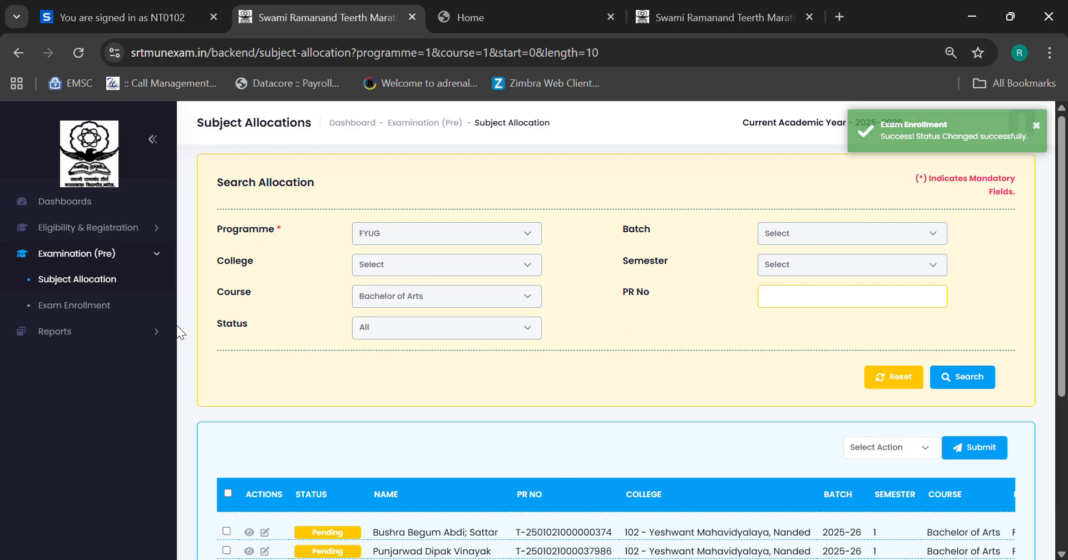
Search the exam enrollments for programme FYUG and schedule Winter Sesssion FYUG 2025.
left_click(105, 316)
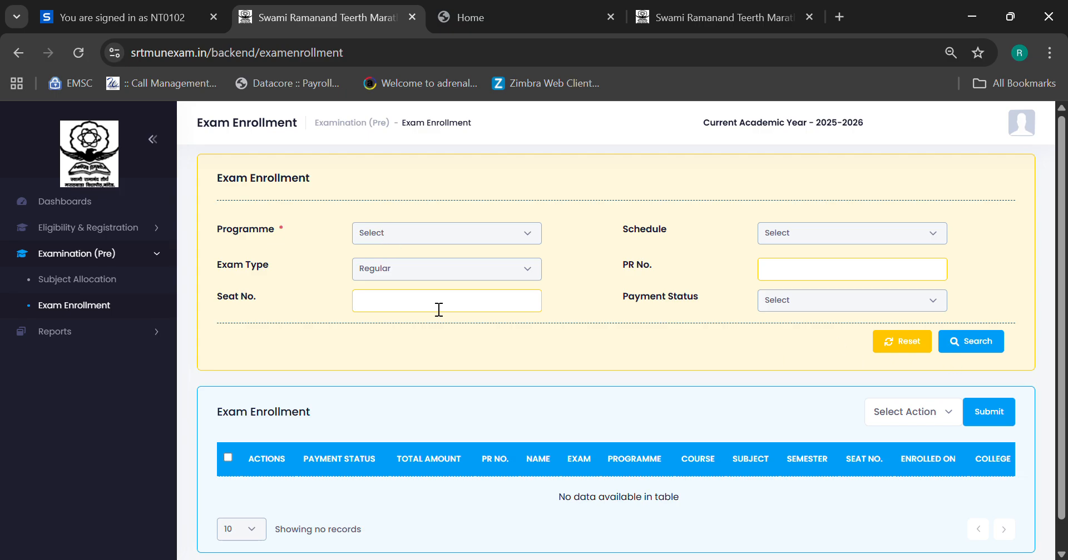
left_click(412, 236)
left_click(383, 328)
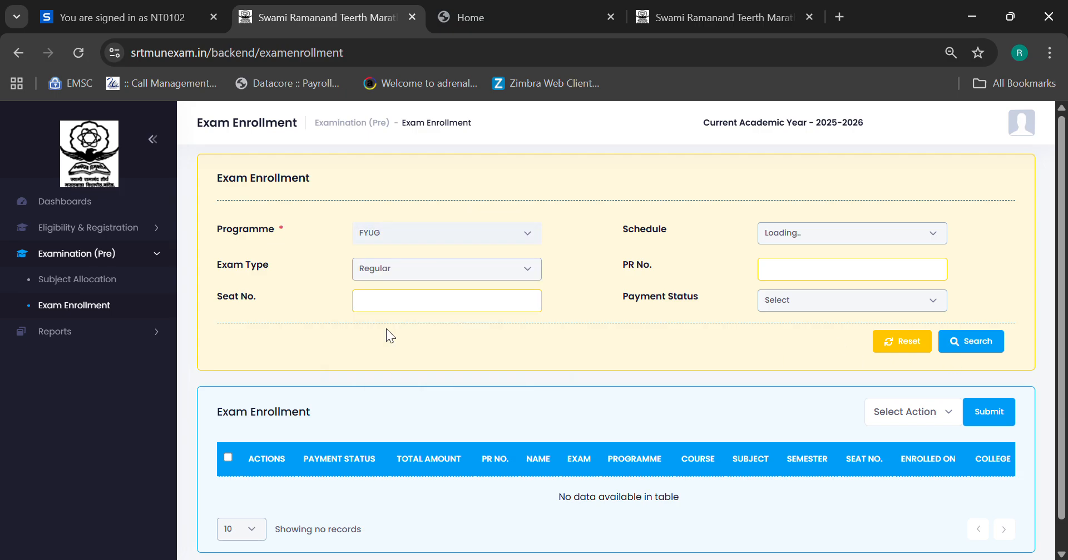
left_click(773, 243)
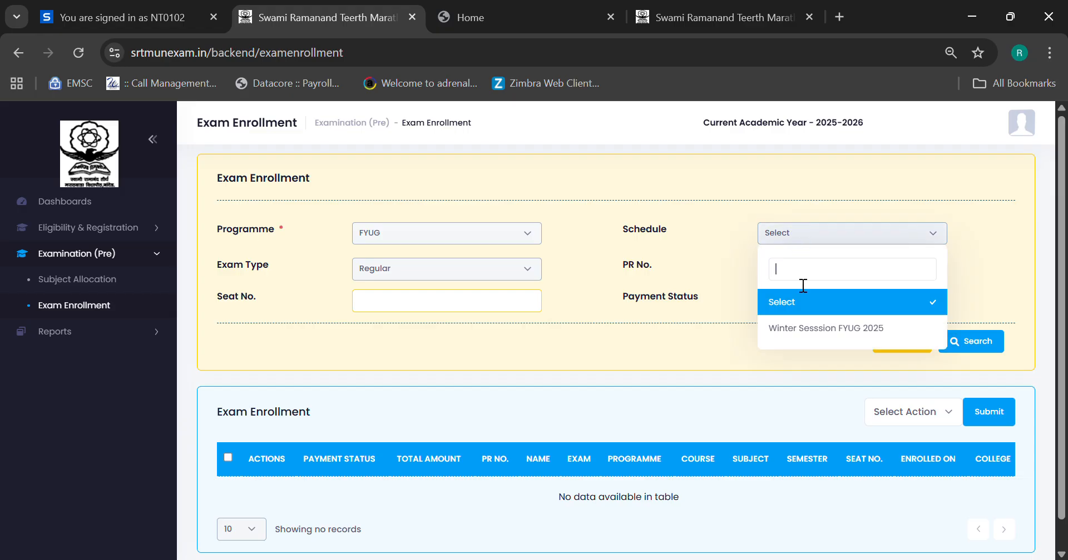
left_click(803, 333)
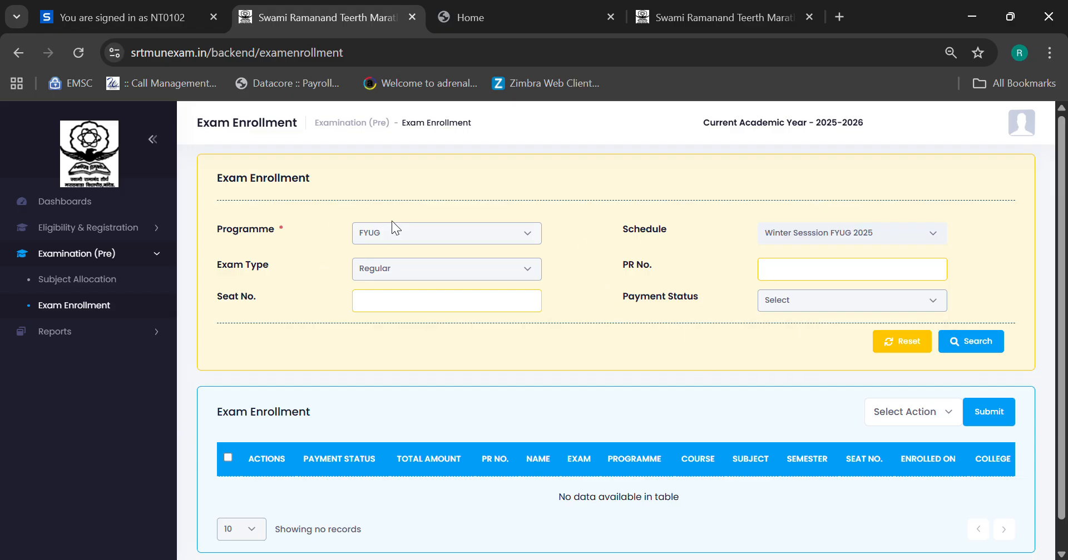
left_click(990, 342)
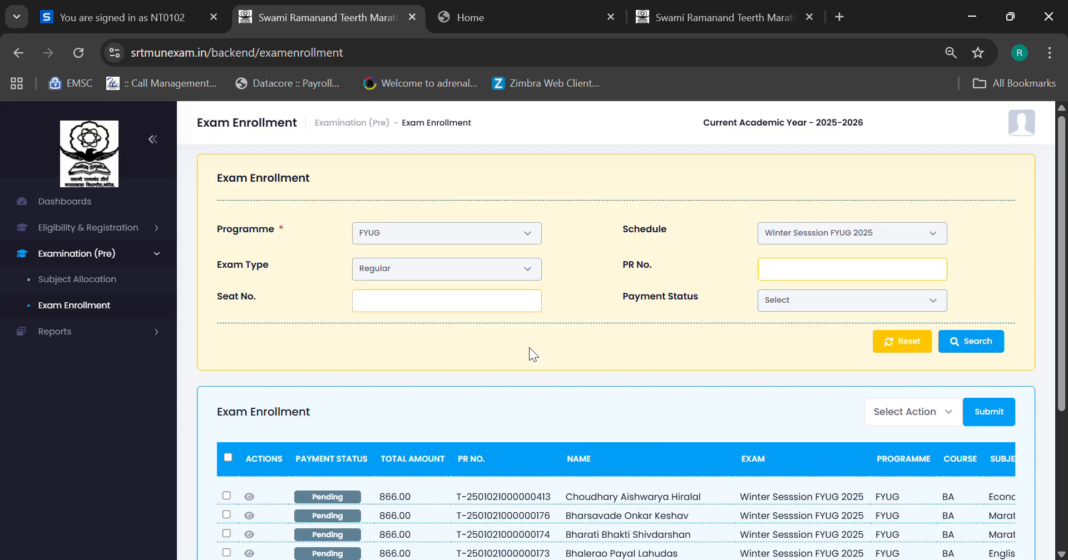
Look through the listed exam enrollments and check the total amount for the first student.
scroll(527, 347, "down", 2)
scroll(526, 350, "down", 1)
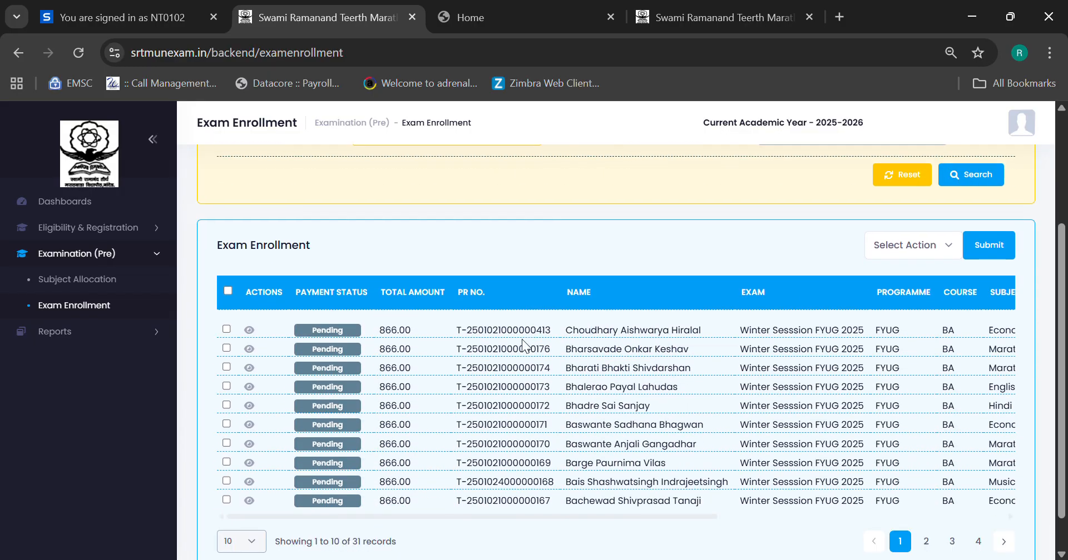
scroll(522, 343, "up", 3)
scroll(506, 348, "down", 1)
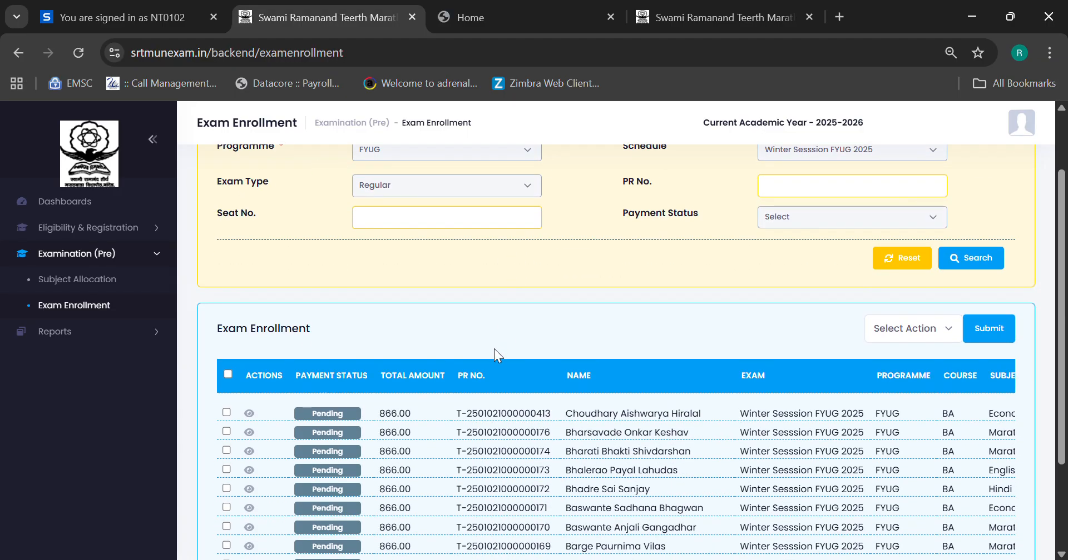
scroll(494, 348, "down", 2)
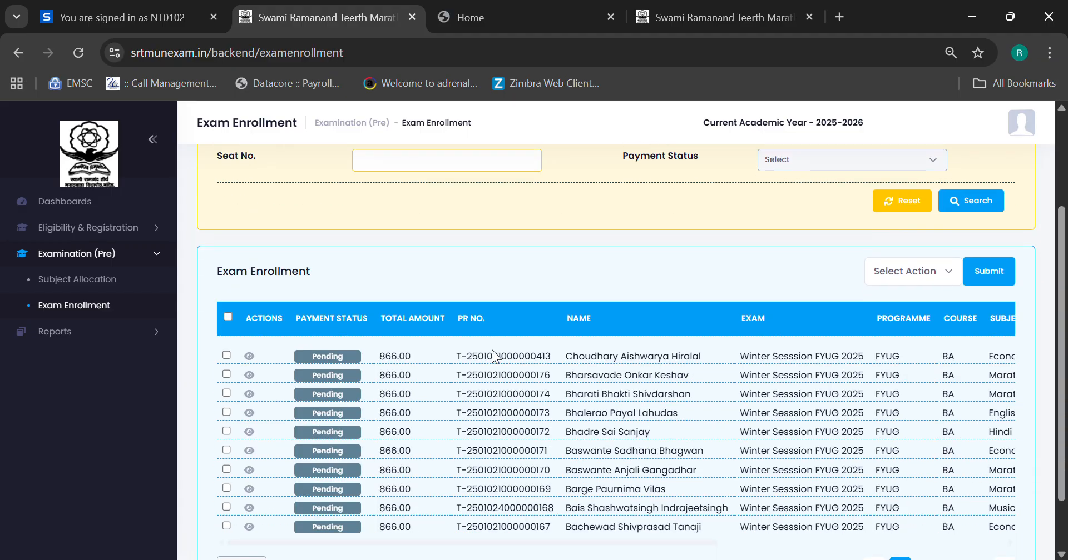
left_click_drag(380, 336, 413, 339)
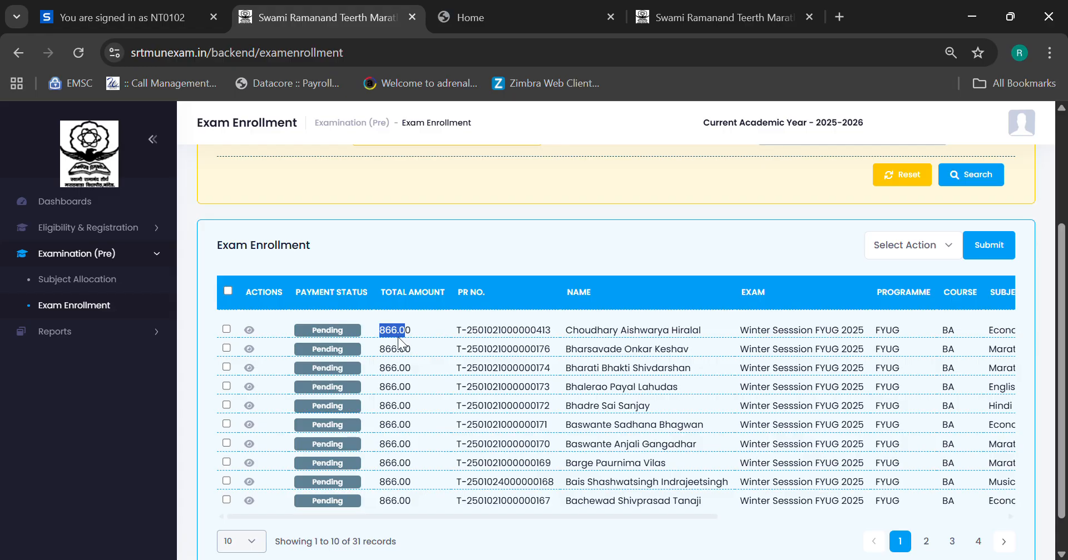
Open the first listed student's exam enrollment form and check the PR number, course and subject.
left_click(248, 331)
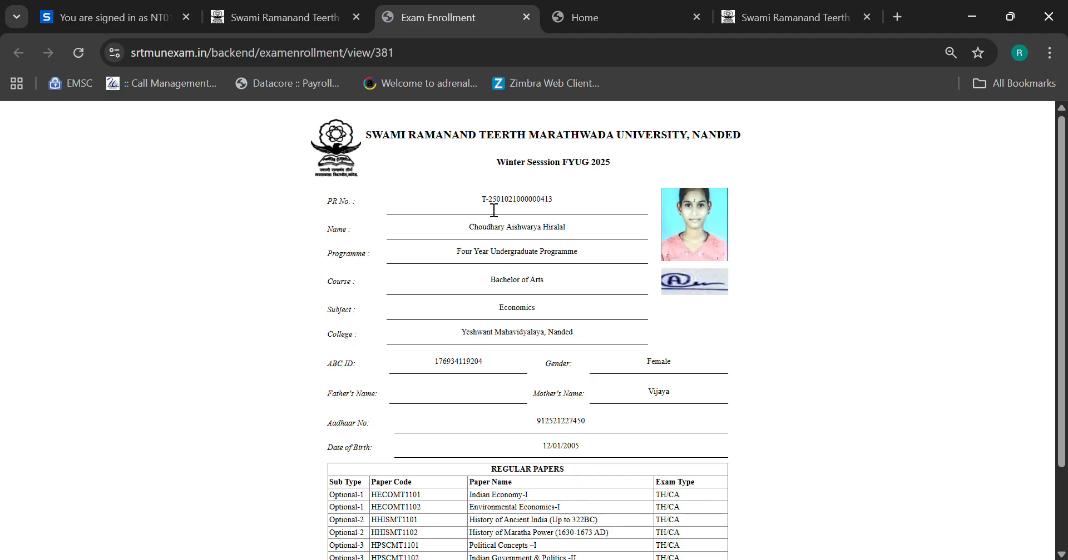
left_click_drag(487, 210, 561, 210)
left_click_drag(490, 280, 544, 280)
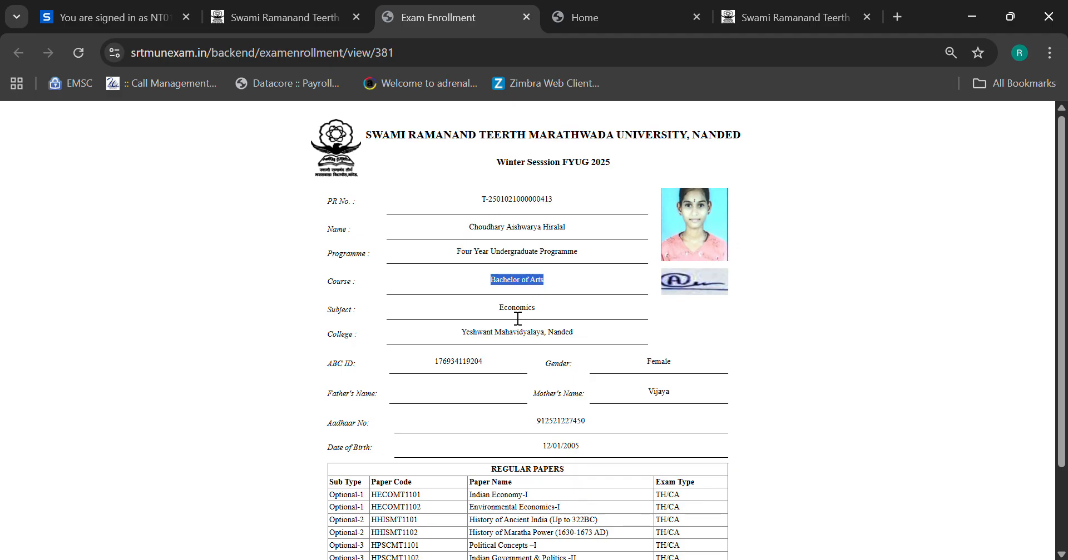
left_click_drag(508, 308, 528, 307)
scroll(528, 314, "down", 1)
scroll(527, 318, "down", 1)
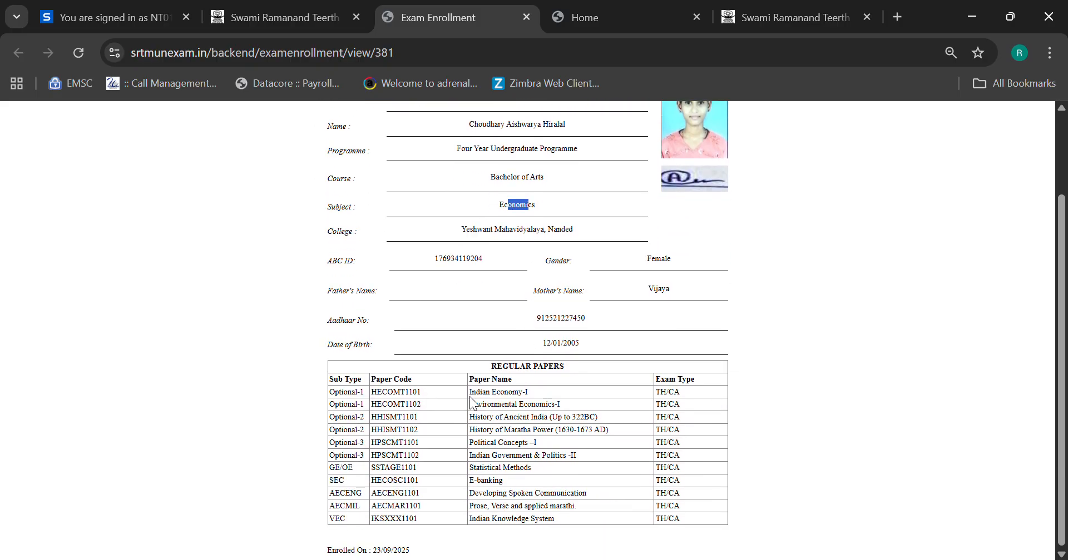
Check the regular papers, ABC ID, Aadhaar number and date of birth on the enrollment form, and close it.
left_click_drag(470, 394, 630, 466)
left_click(582, 453)
left_click_drag(432, 260, 484, 268)
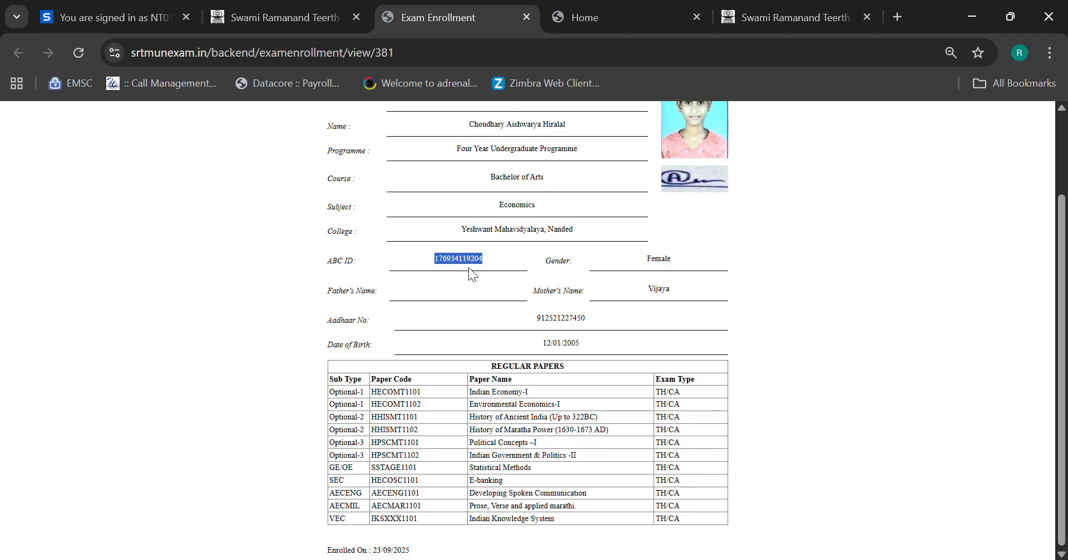
double_click(575, 327)
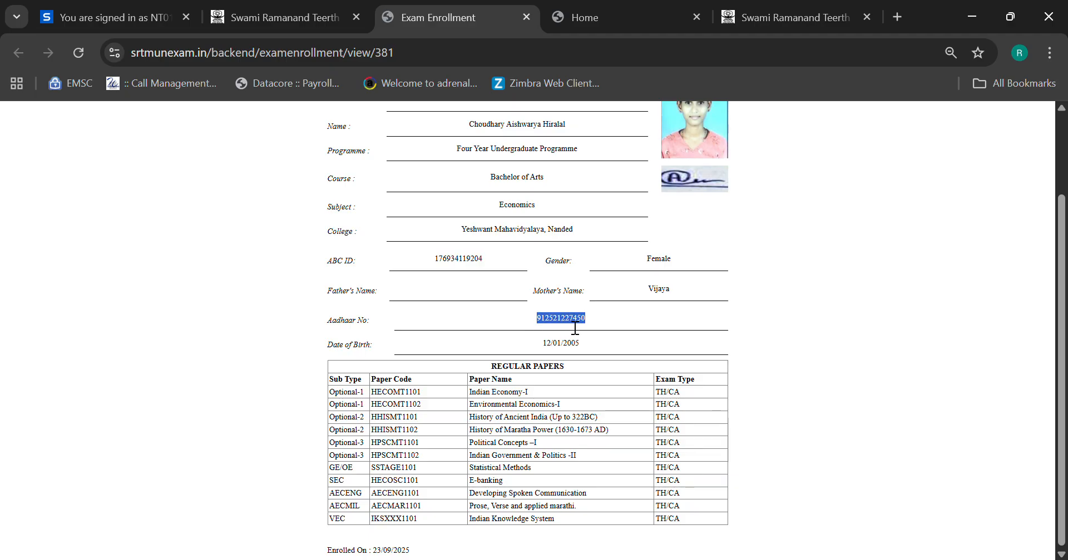
left_click_drag(560, 343, 564, 345)
scroll(570, 349, "up", 2)
scroll(568, 350, "down", 2)
left_click(526, 18)
Try selecting the first student and all students listed in the exam enrollment results, and clear the selection.
left_click(227, 331)
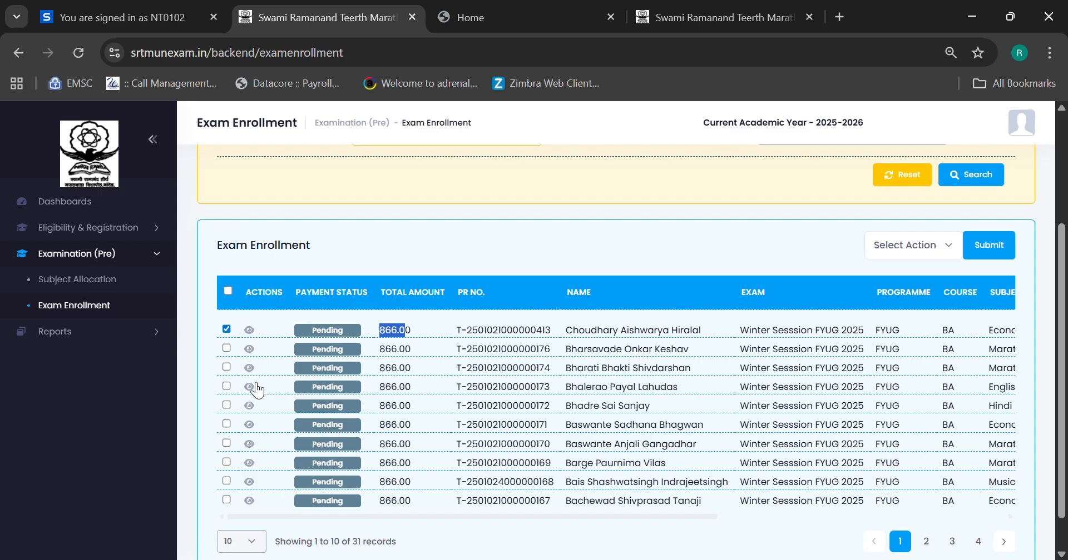
left_click(227, 290)
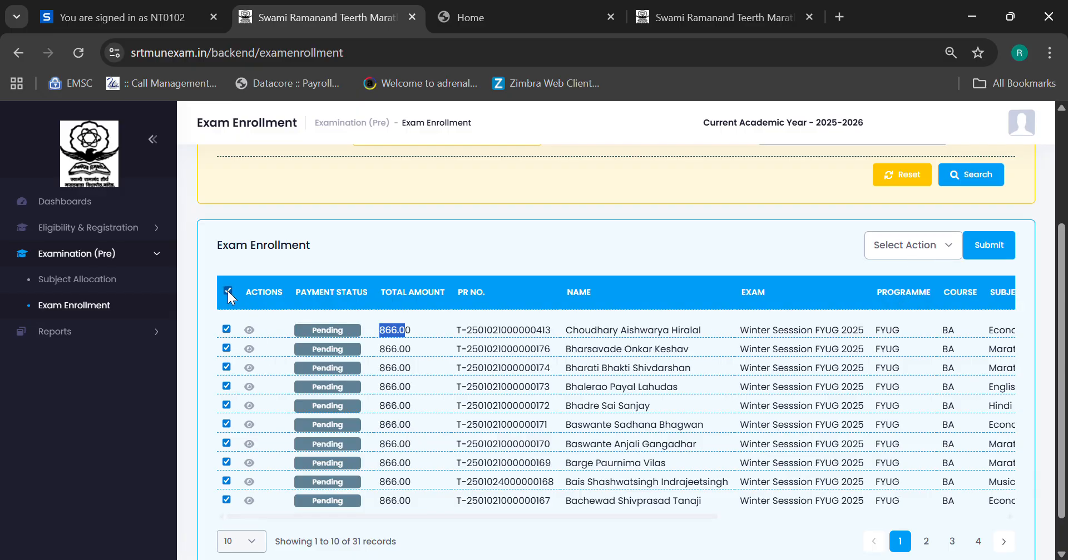
left_click(228, 291)
Select only the first listed student's exam enrollment and choose Pay as the action.
left_click(226, 329)
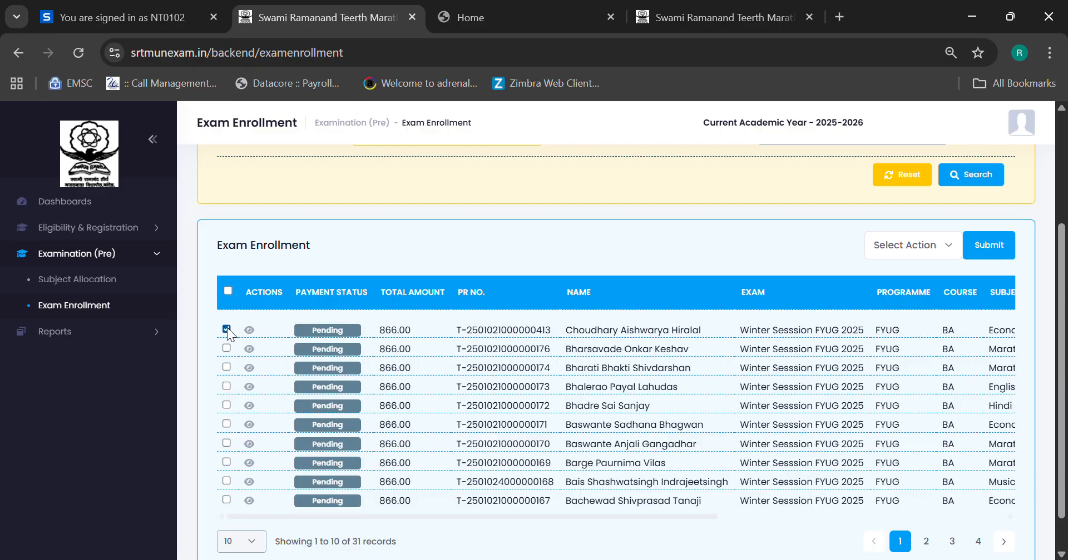
left_click(906, 254)
left_click(904, 286)
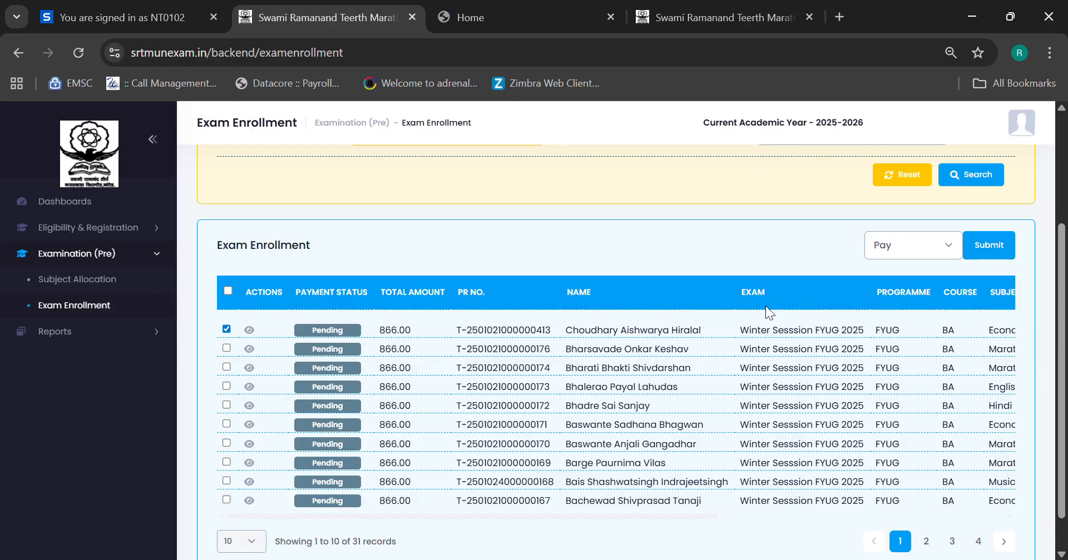
scroll(765, 306, "up", 3)
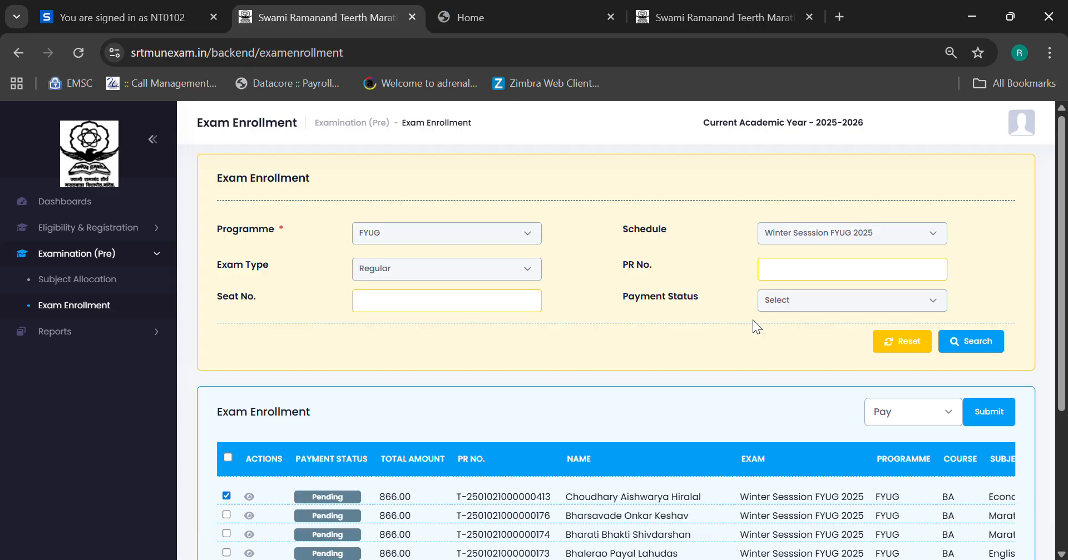
scroll(215, 221, "down", 4)
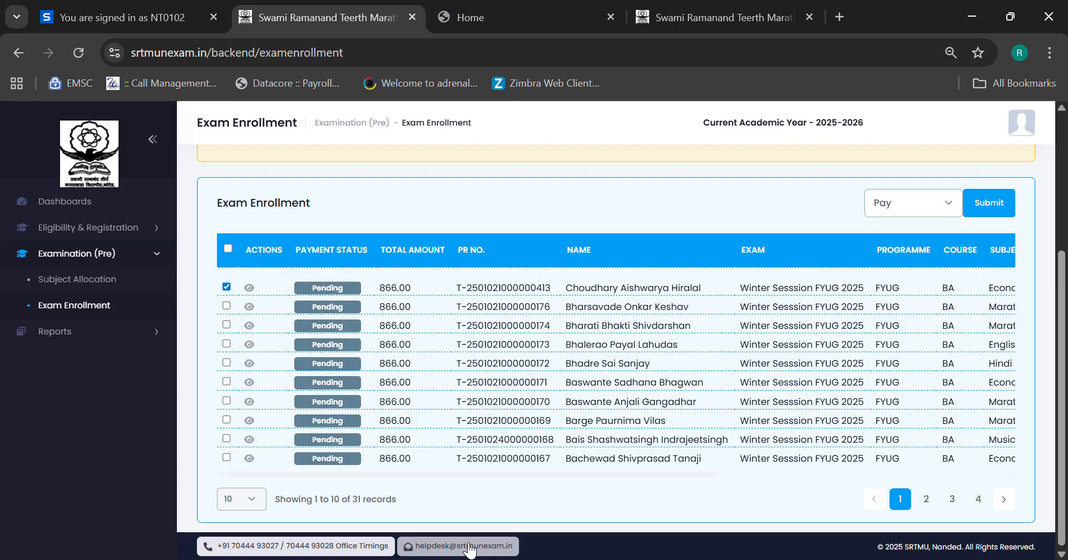
scroll(555, 334, "up", 4)
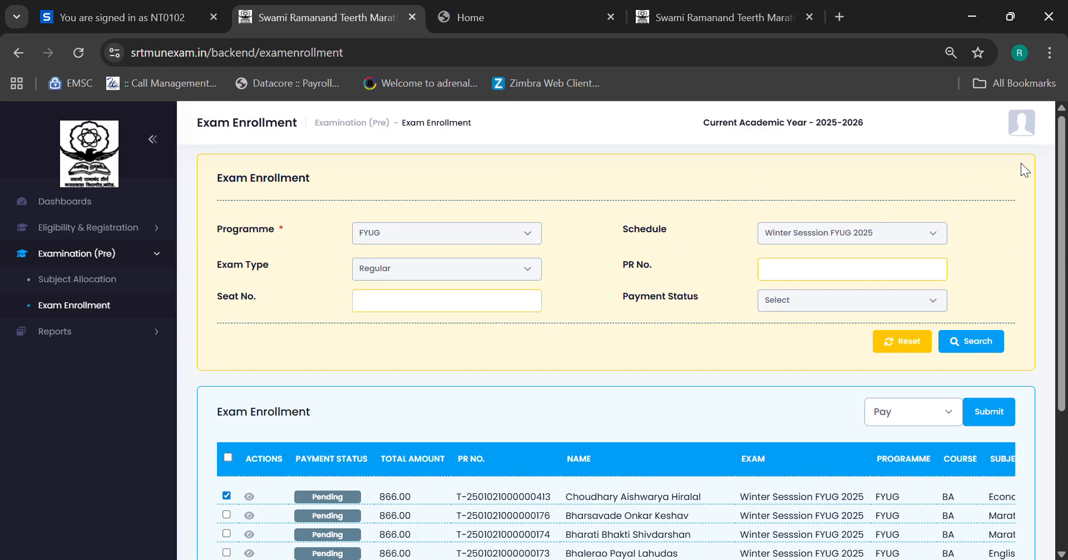